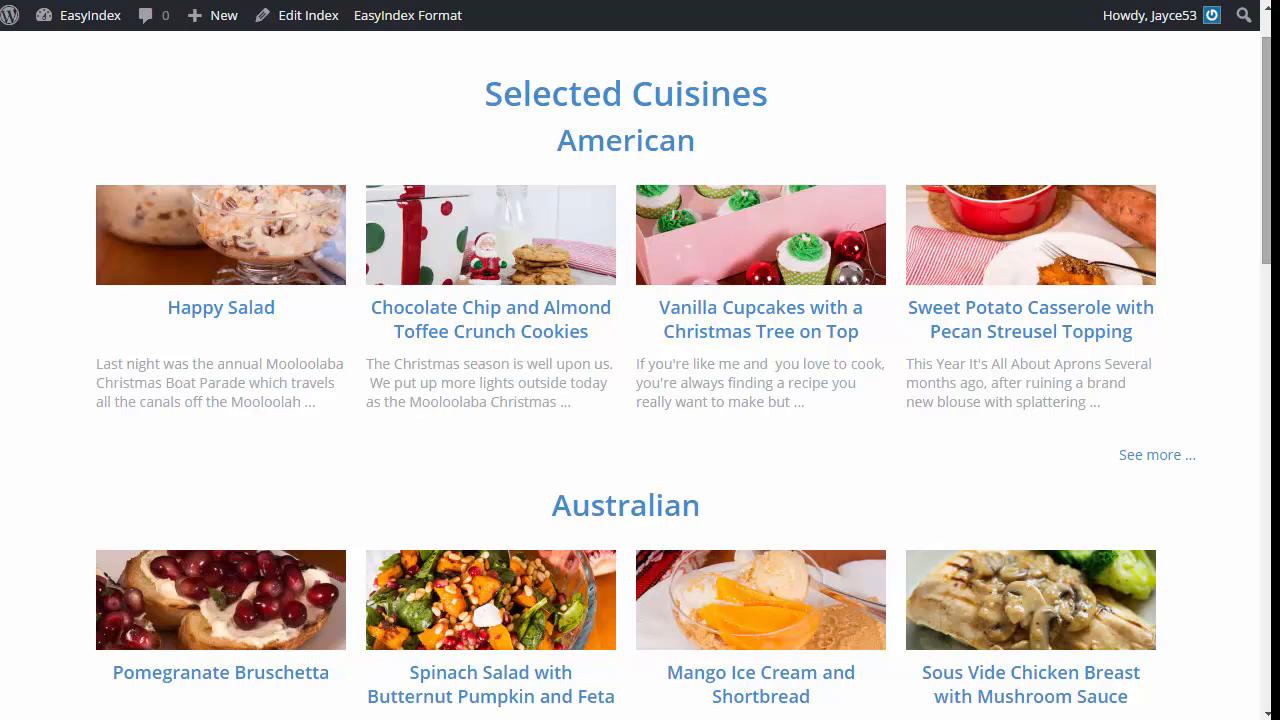
Step: Look through the Selected Cuisines sample index and open its American cuisine page
scroll(1250, 278, down, 4)
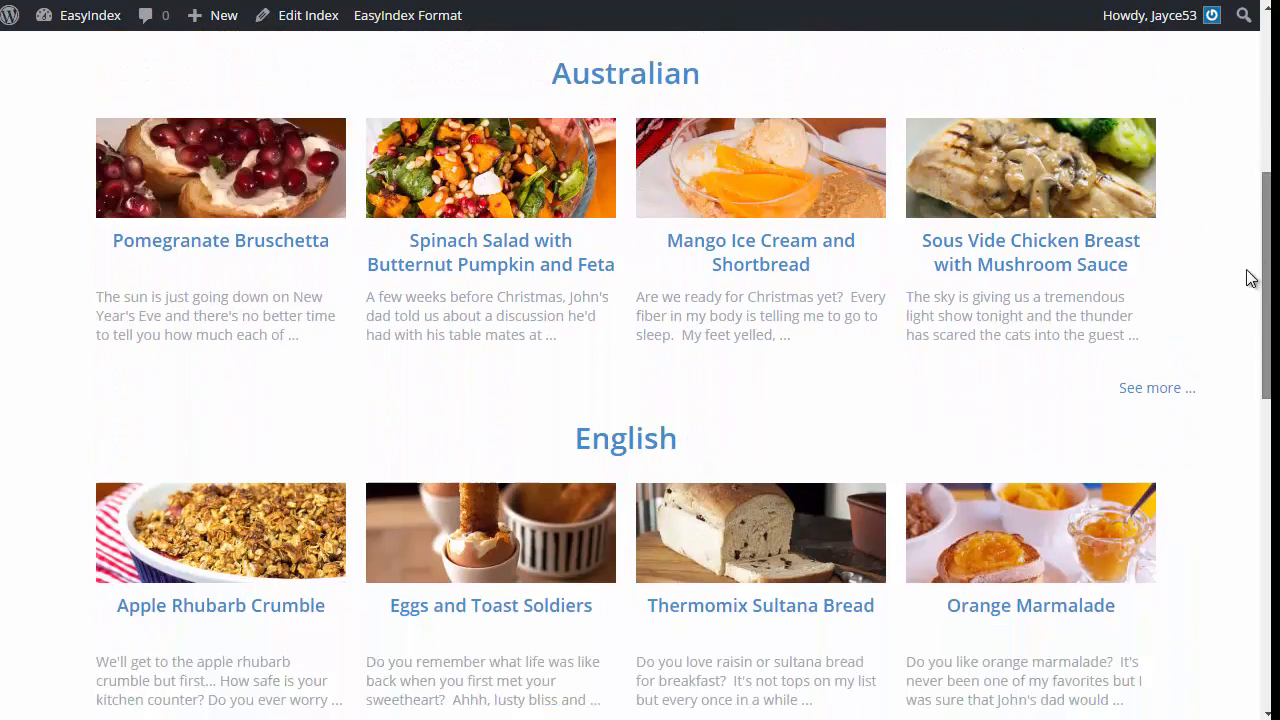
scroll(1229, 394, down, 7)
scroll(1227, 320, up, 4)
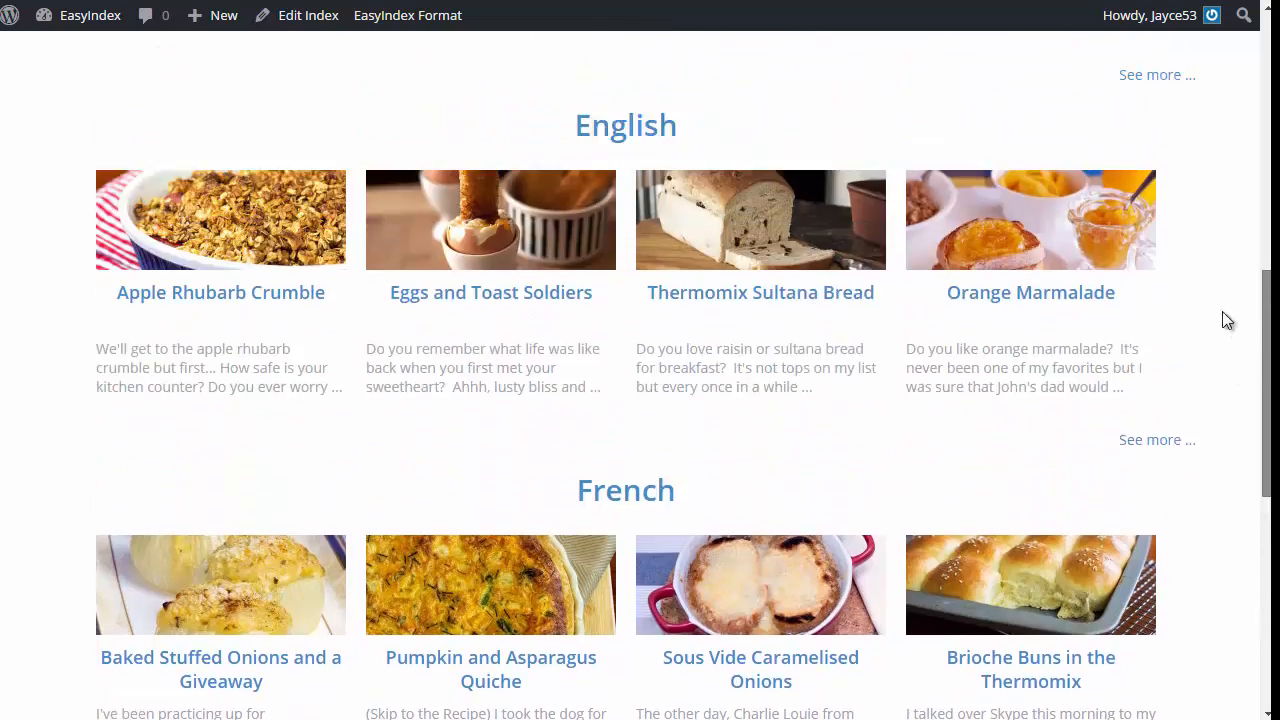
scroll(1211, 194, up, 7)
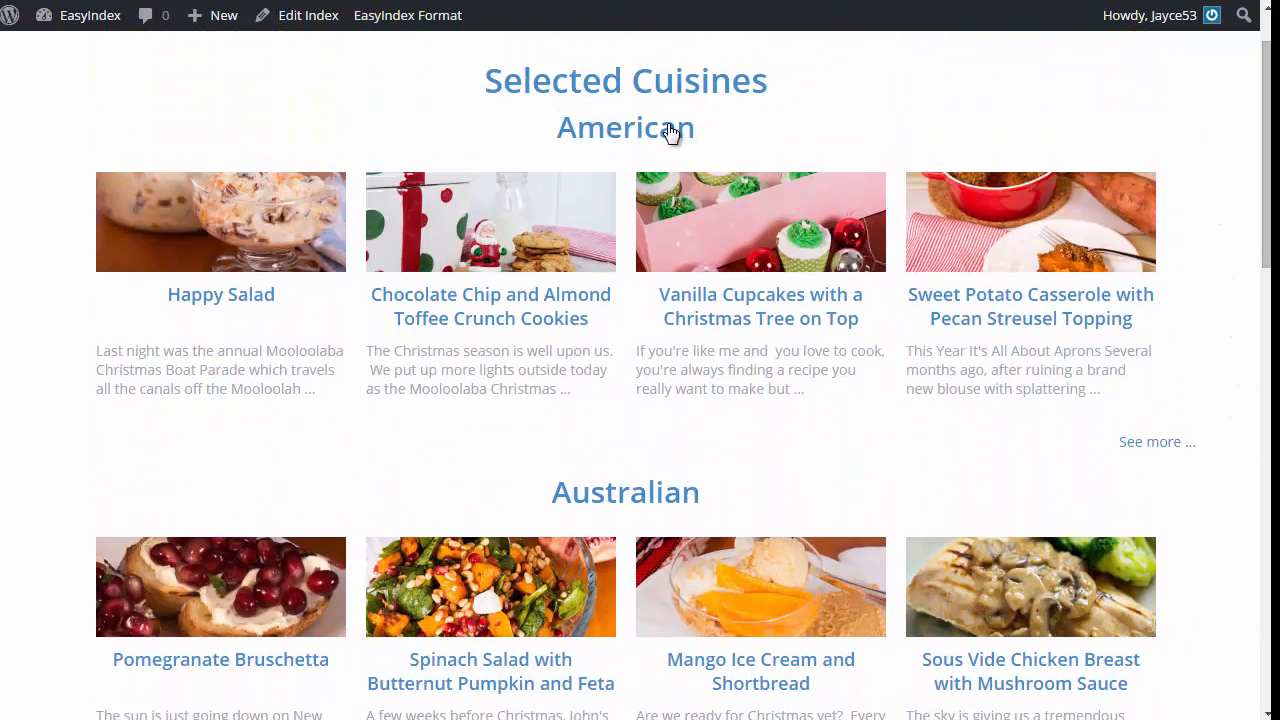
click(670, 130)
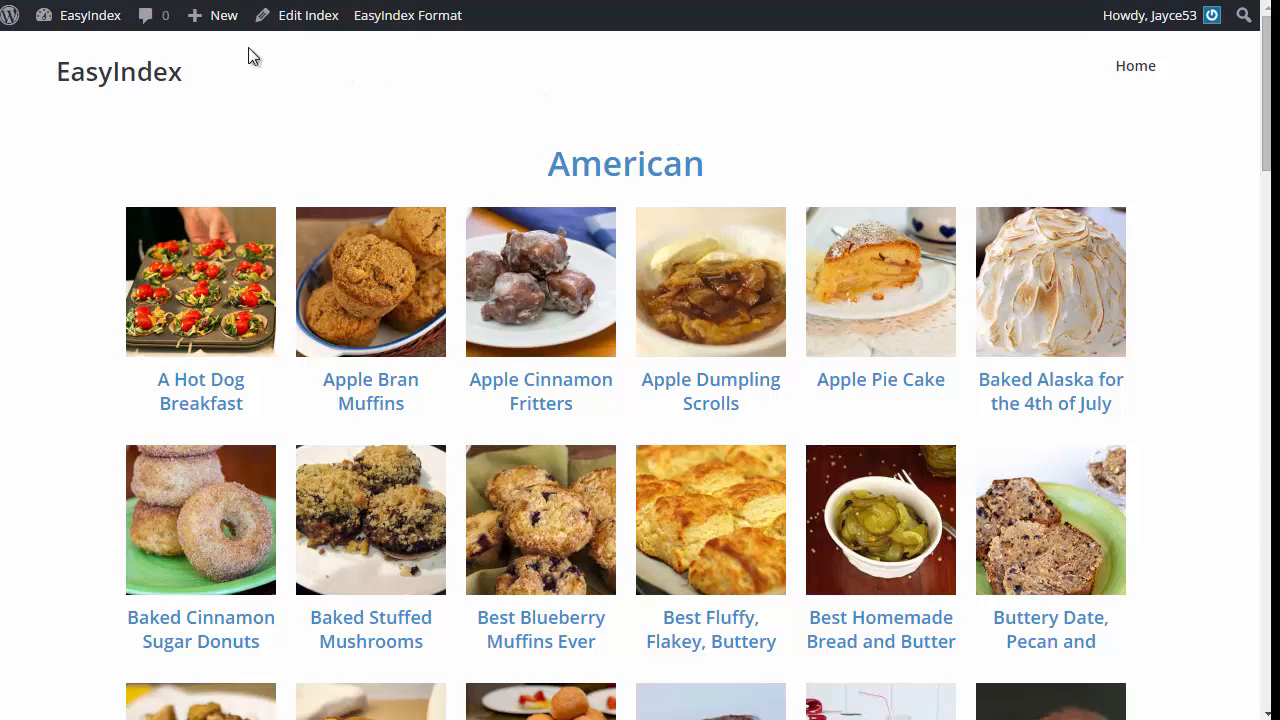
Step: Start a new index from the site's dashboard and collapse the admin navigation
click(90, 15)
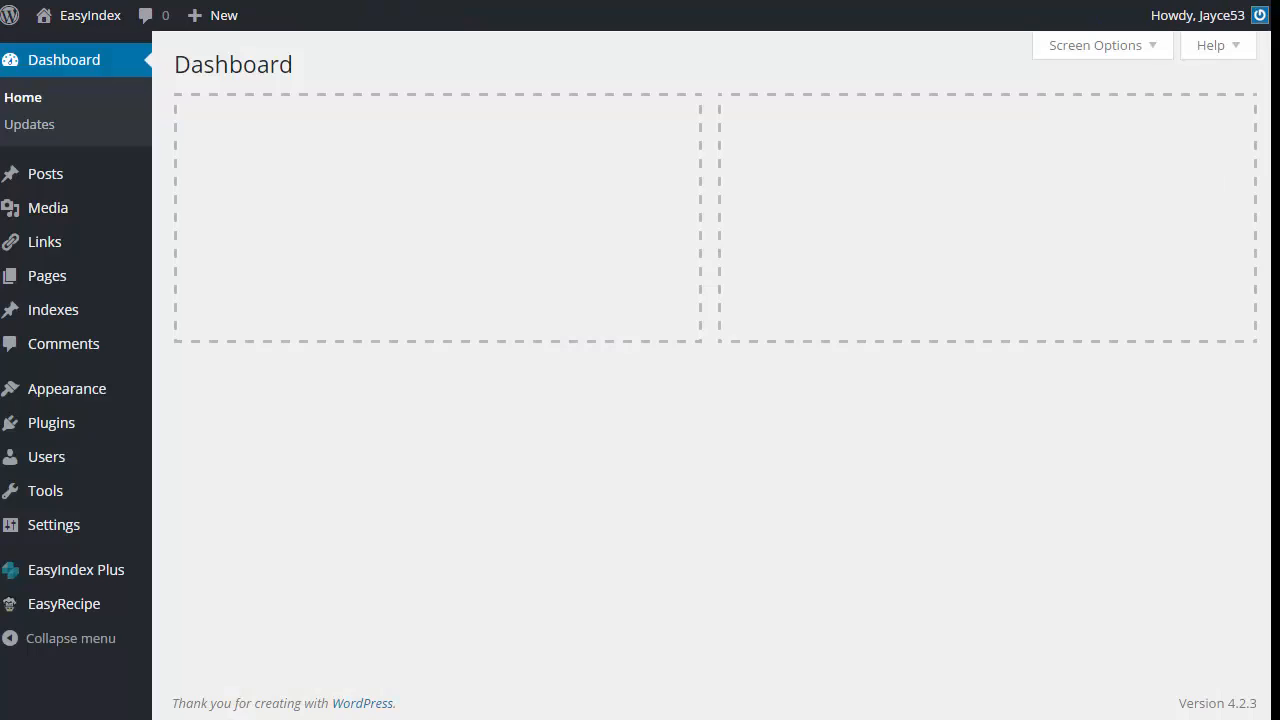
mouse_move(62, 318)
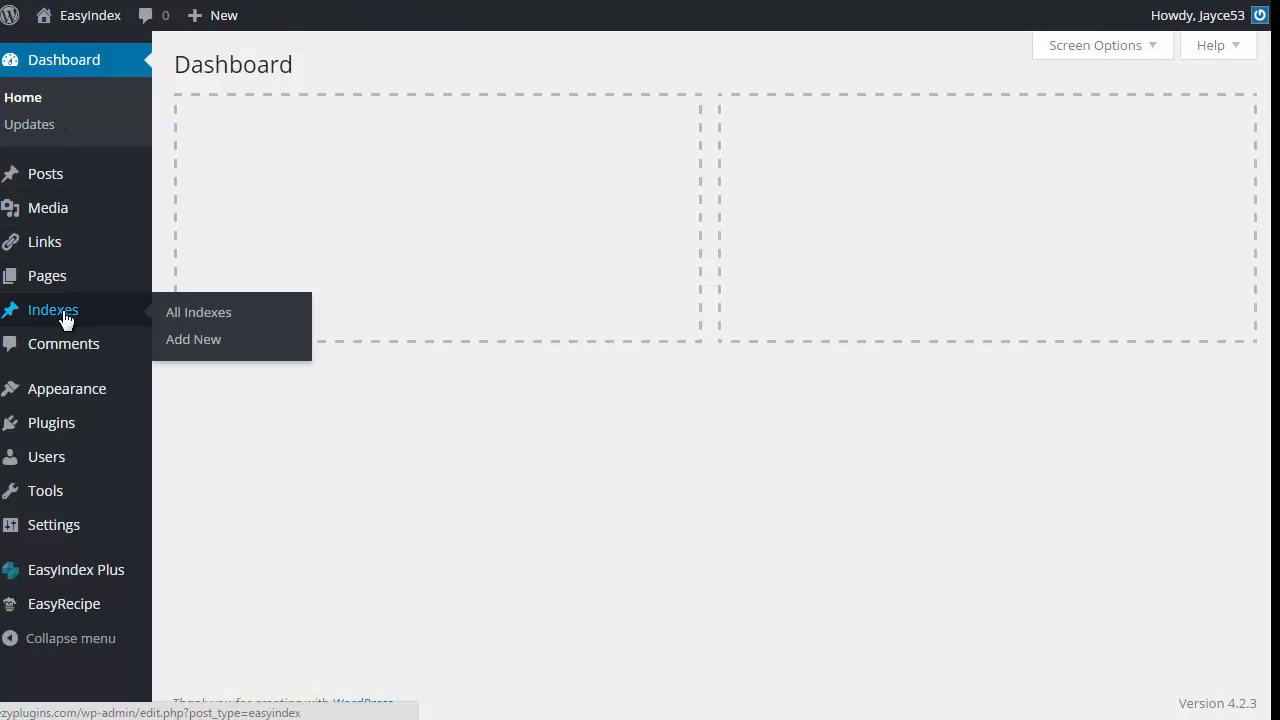
click(205, 343)
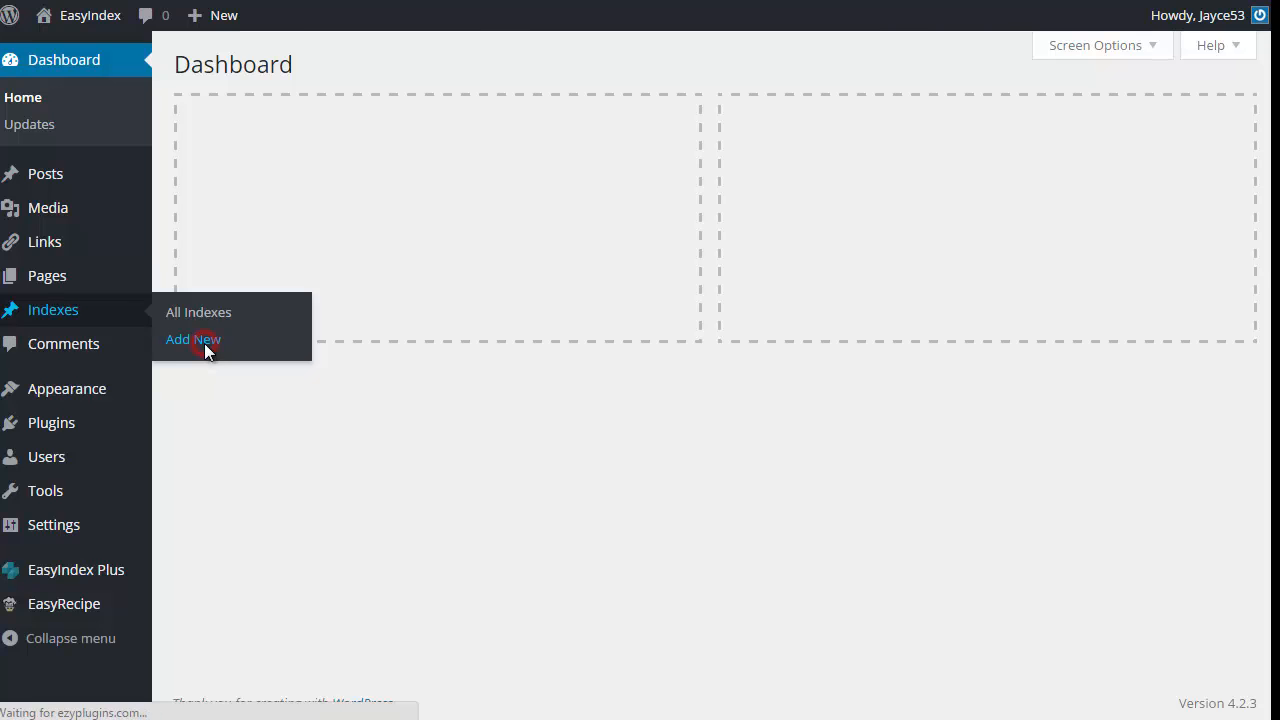
click(62, 638)
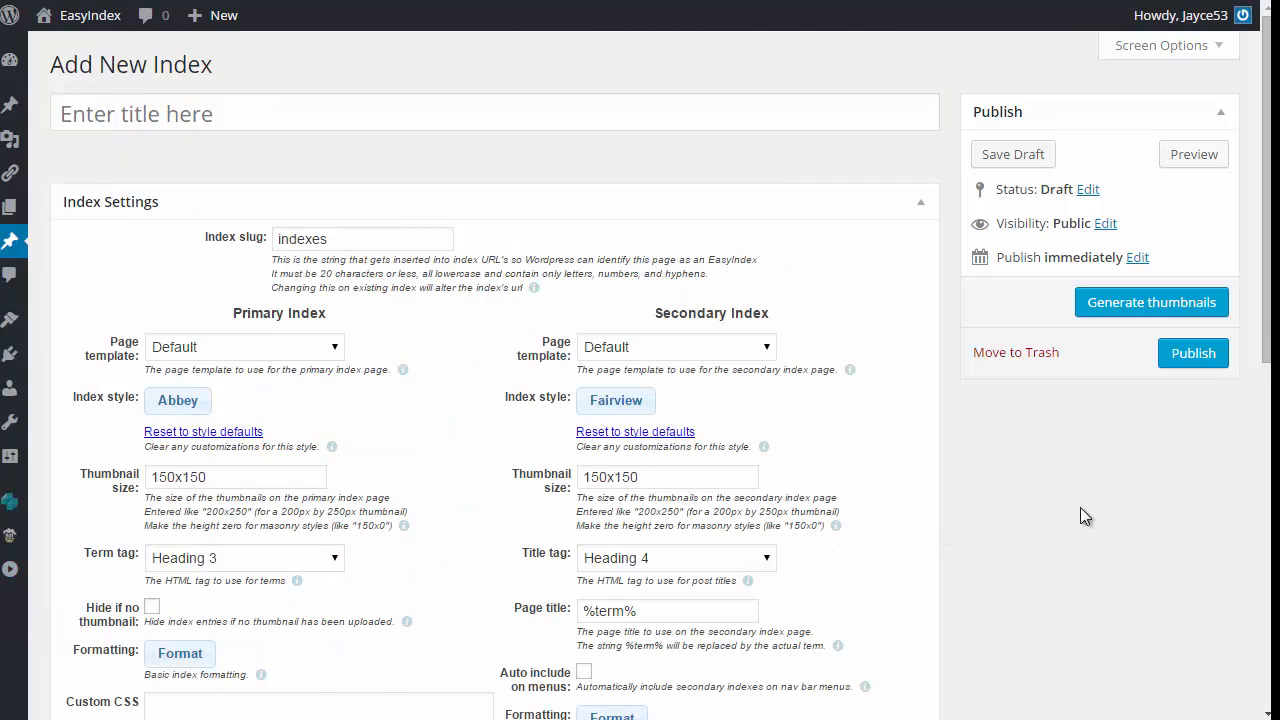
Step: Review the new index's settings, trying Courses as what to index before choosing Cuisines
drag(1267, 287, 1267, 300)
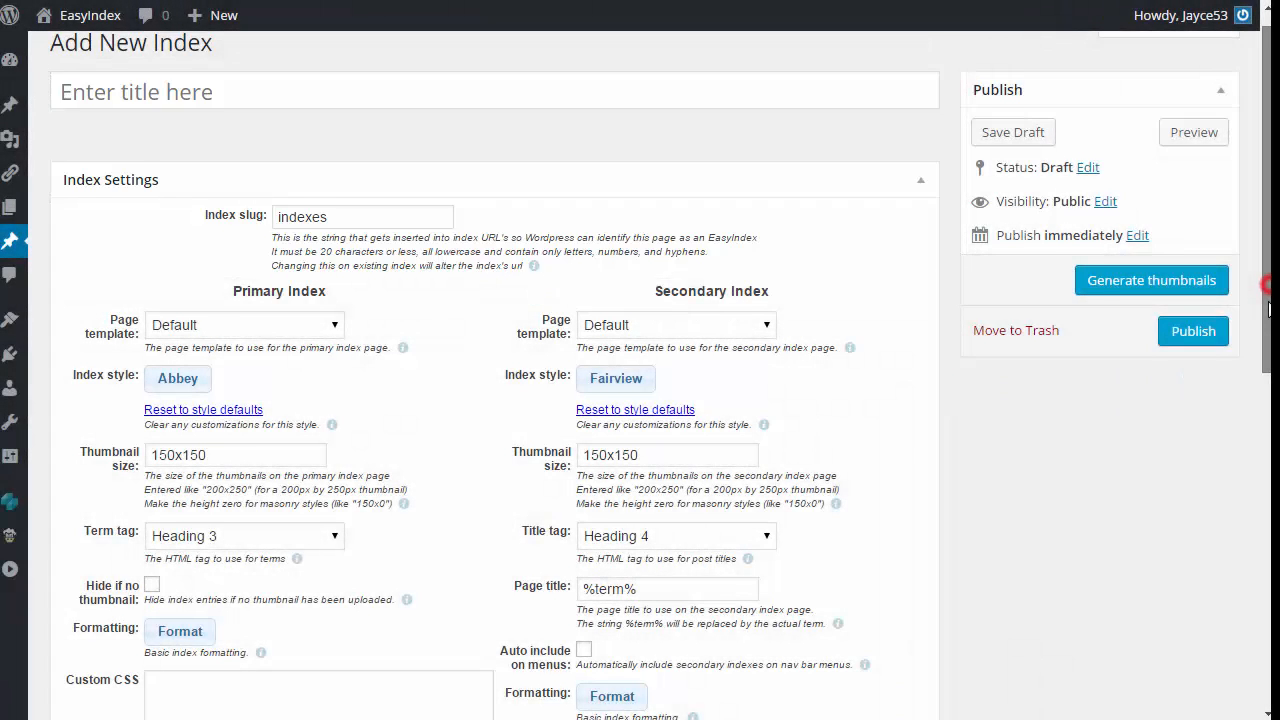
drag(1267, 305, 1250, 391)
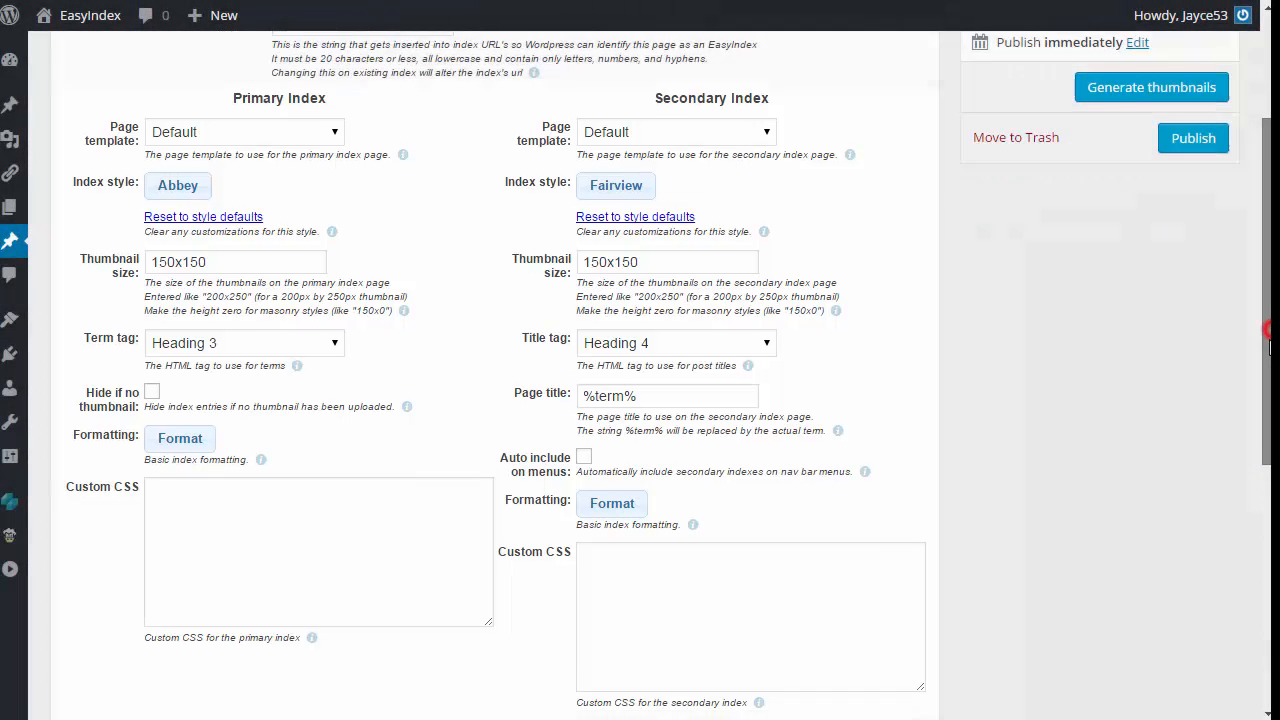
drag(1264, 395, 1260, 580)
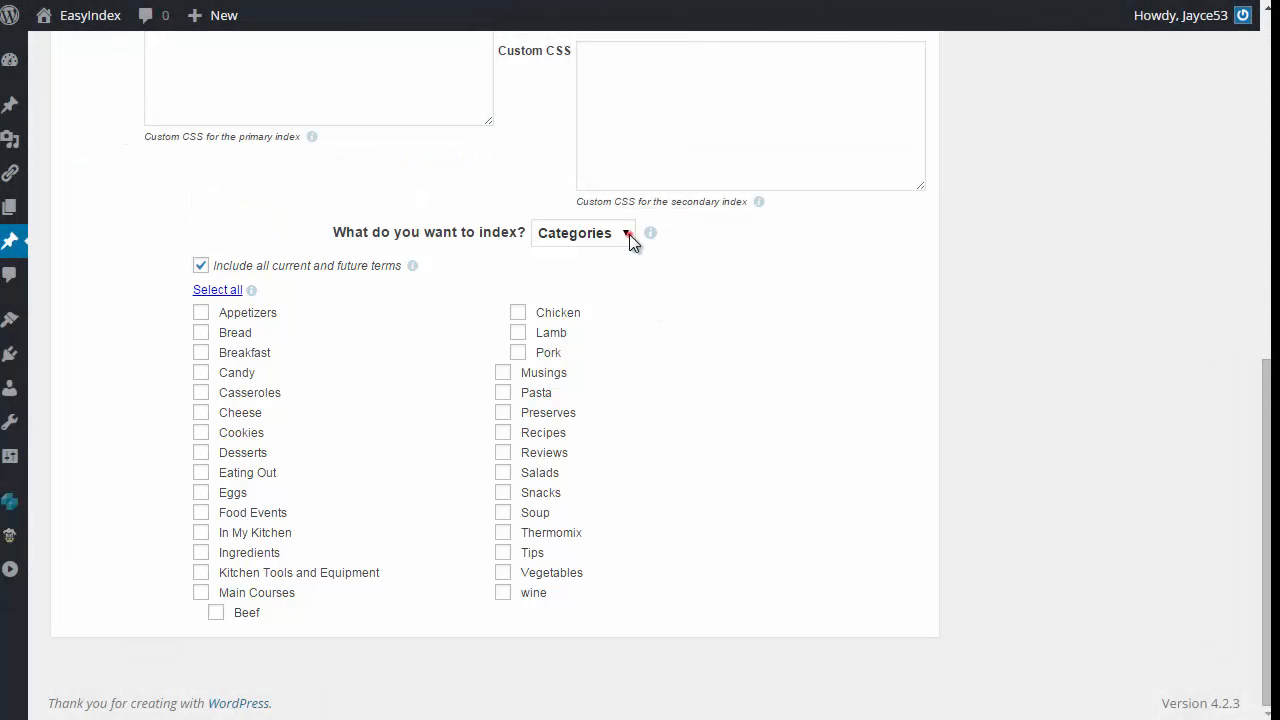
click(629, 234)
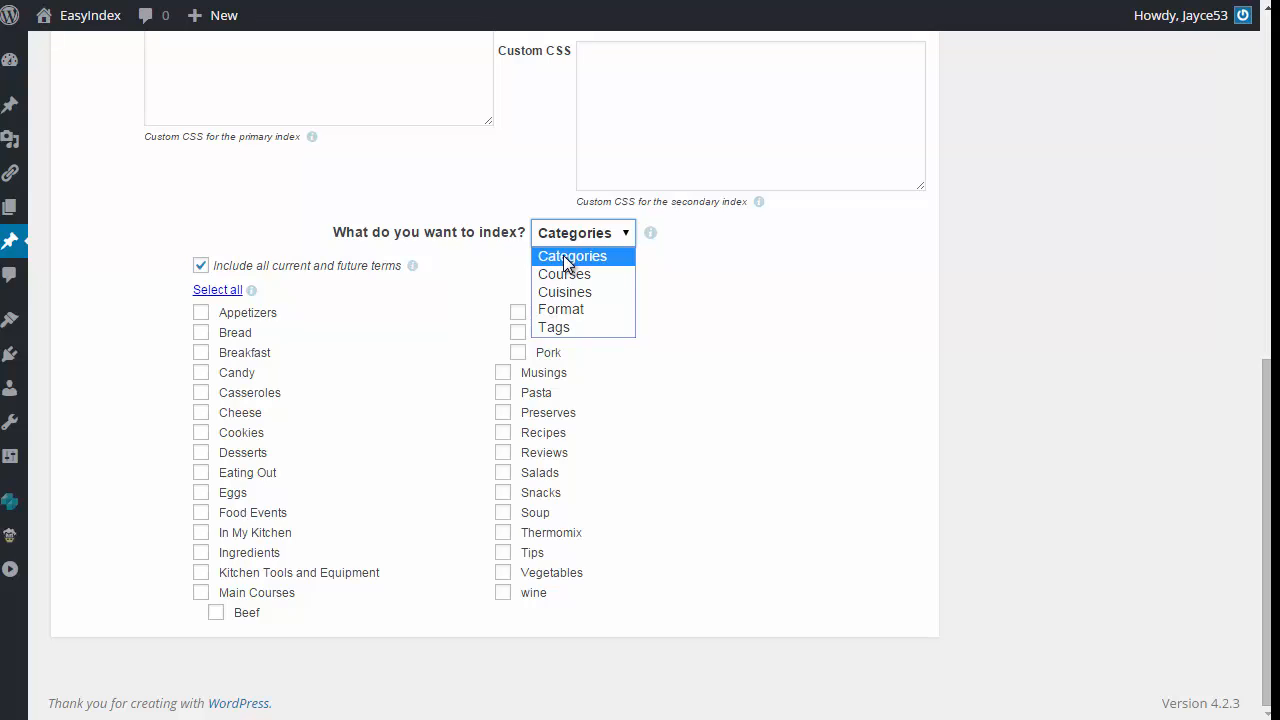
click(586, 274)
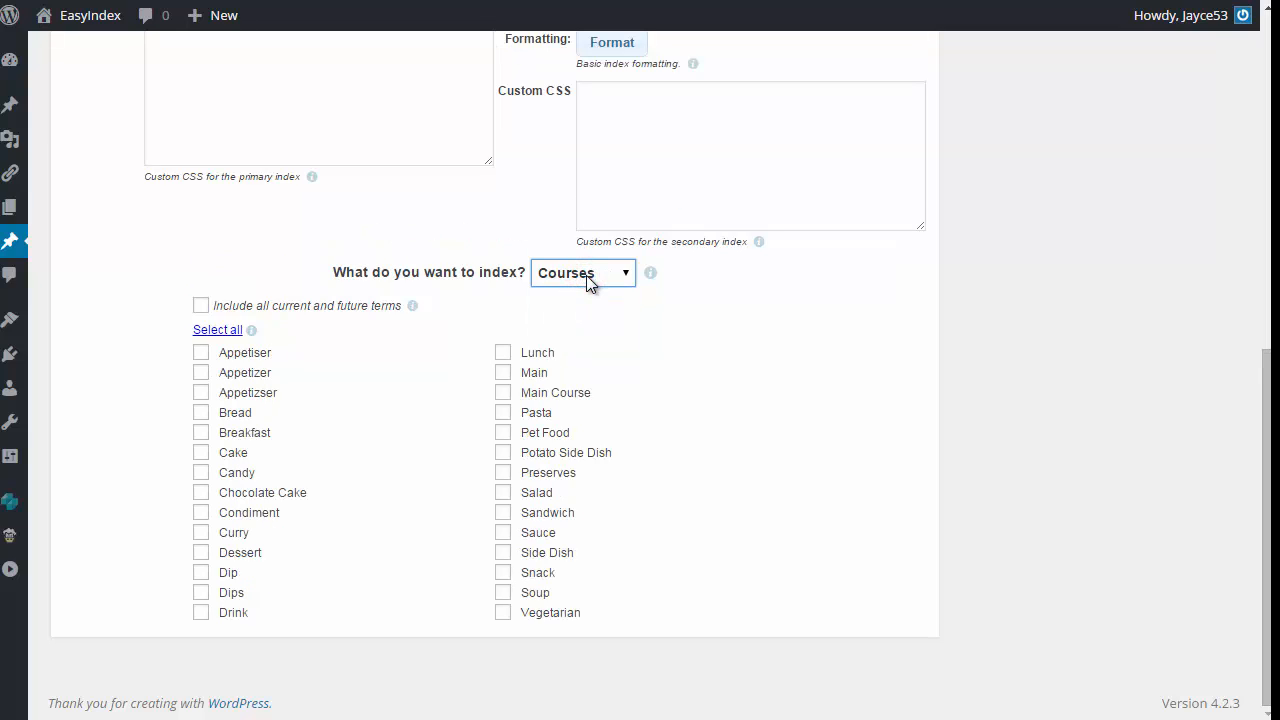
click(588, 280)
click(575, 329)
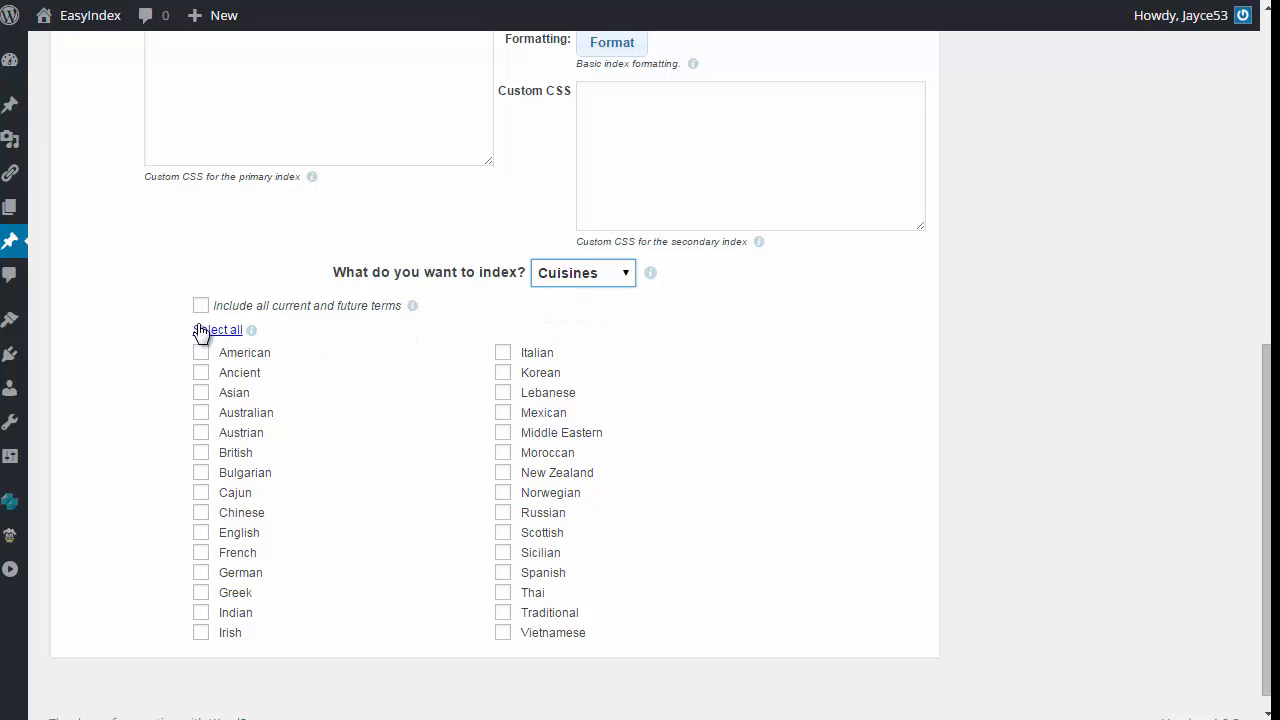
Step: Try selecting every cuisine and including all current and future terms, but finally select only American, Australian, English, French and Italian
click(232, 331)
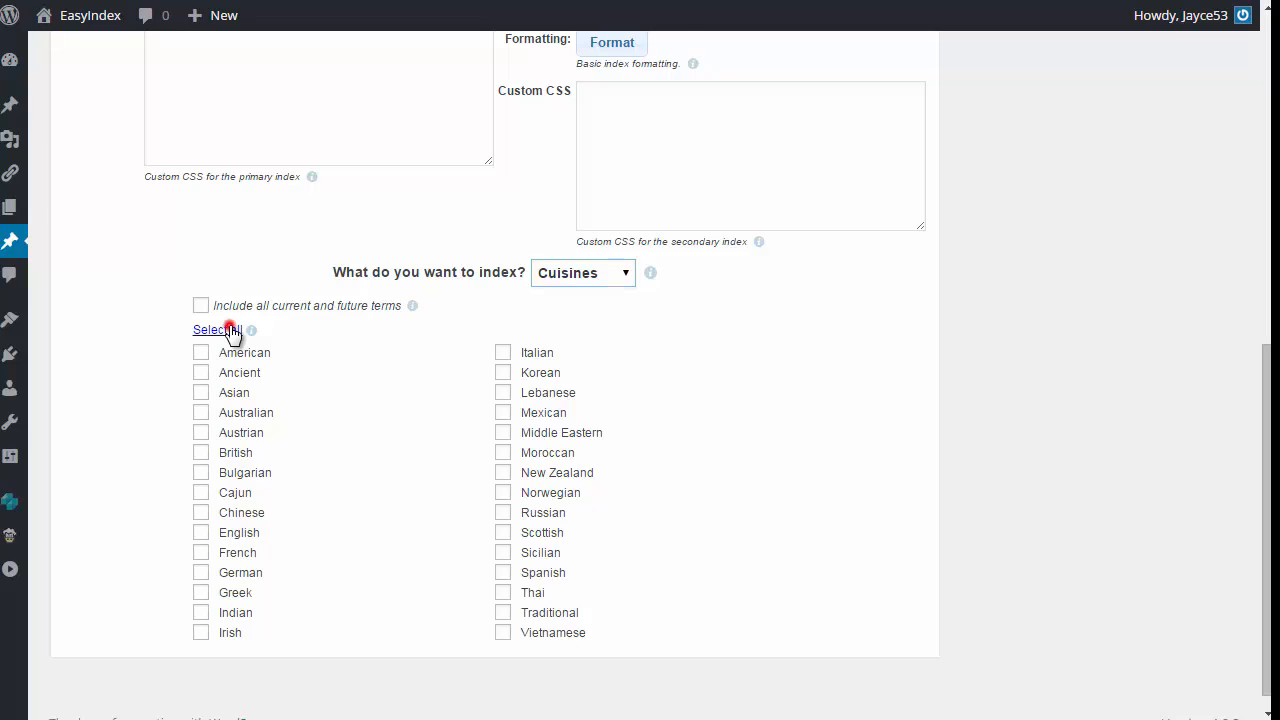
click(322, 309)
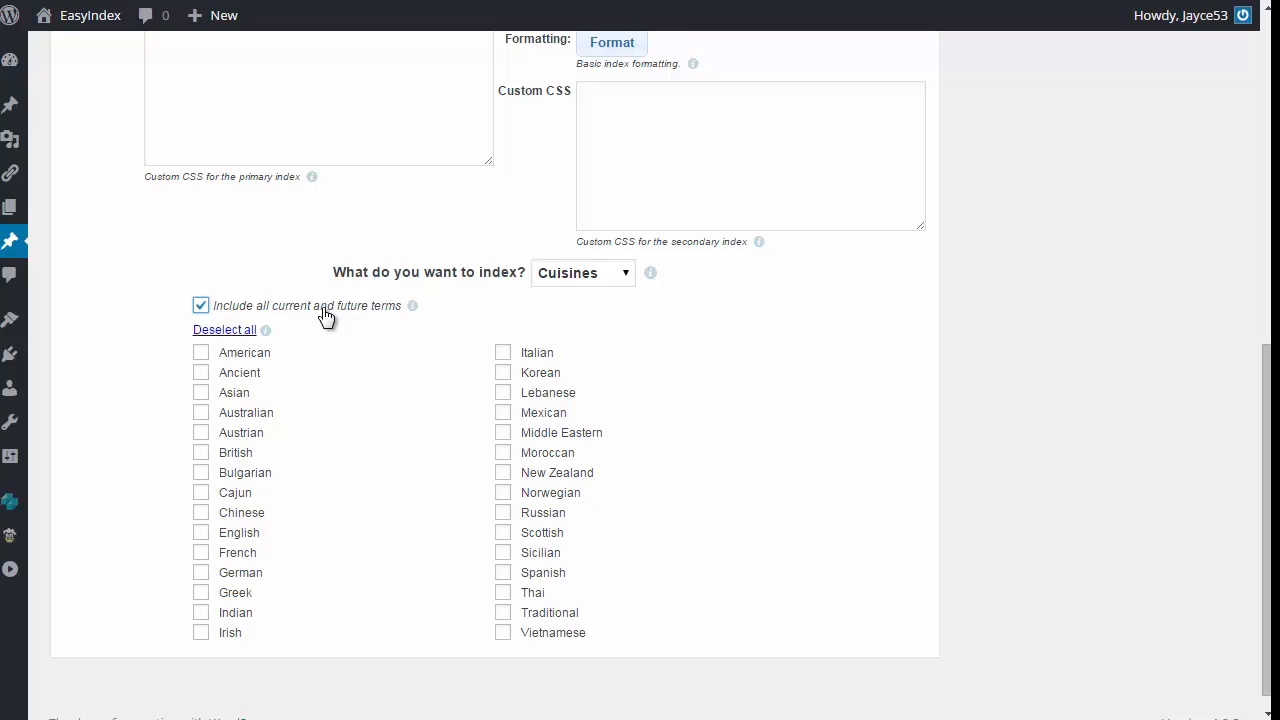
click(257, 358)
click(256, 416)
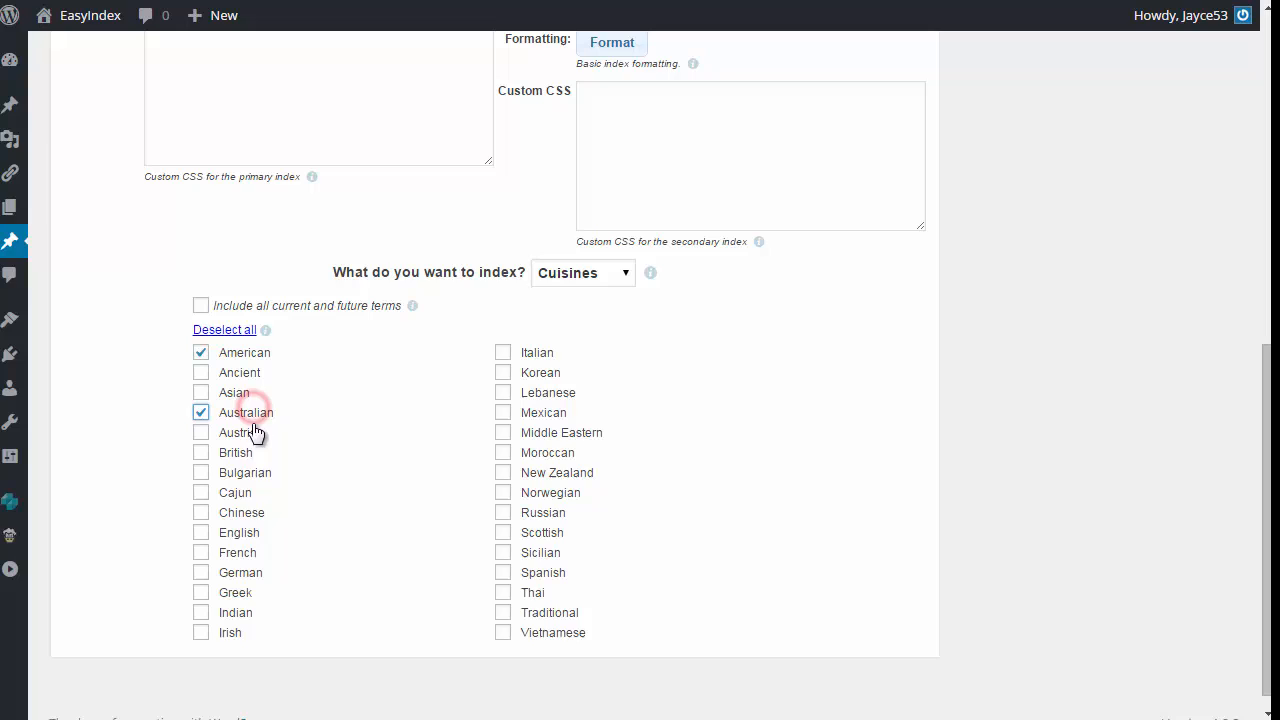
click(243, 532)
click(257, 557)
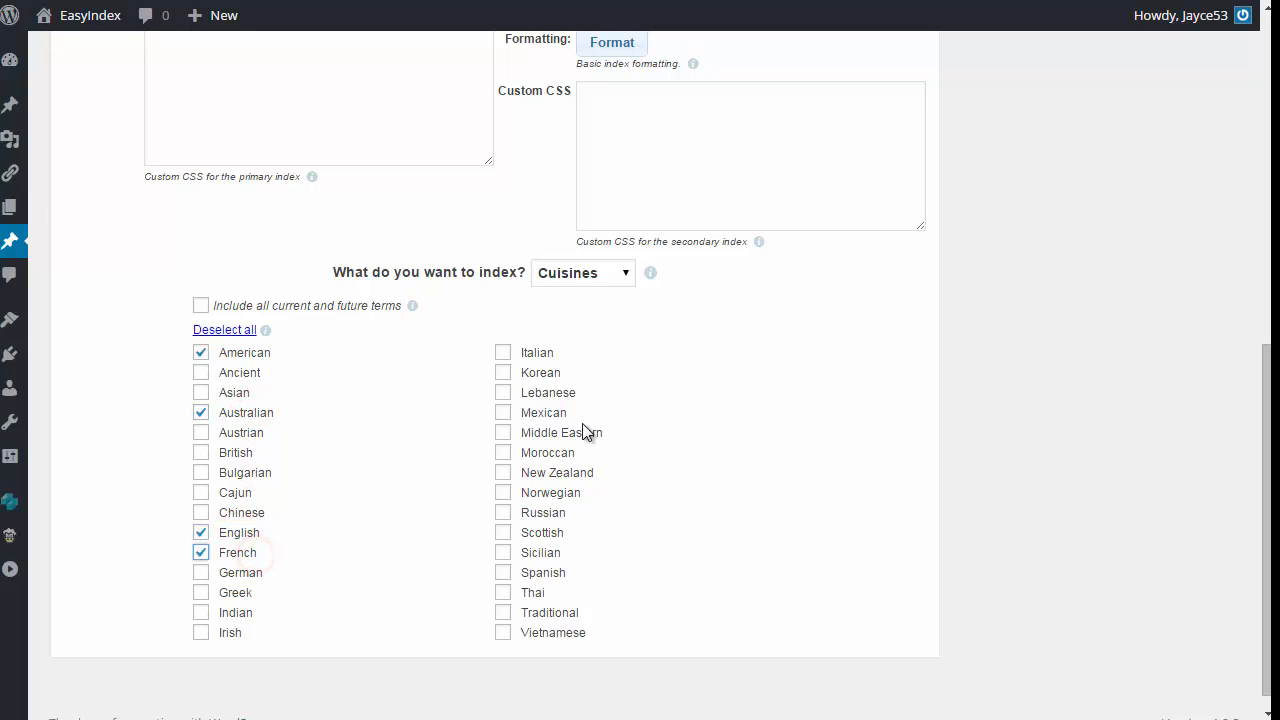
click(539, 353)
Step: Title the new index "Selected Cuisines" and go to its index slug
scroll(541, 358, up, 7)
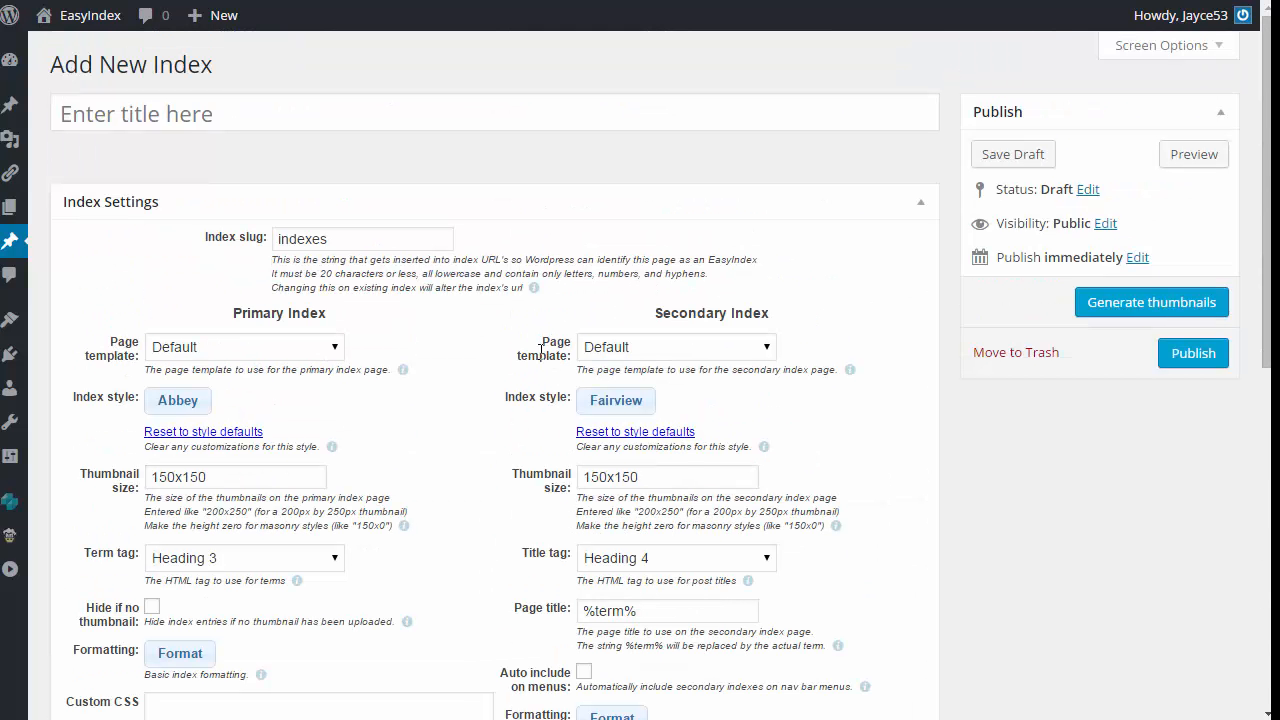
click(176, 116)
text(S)
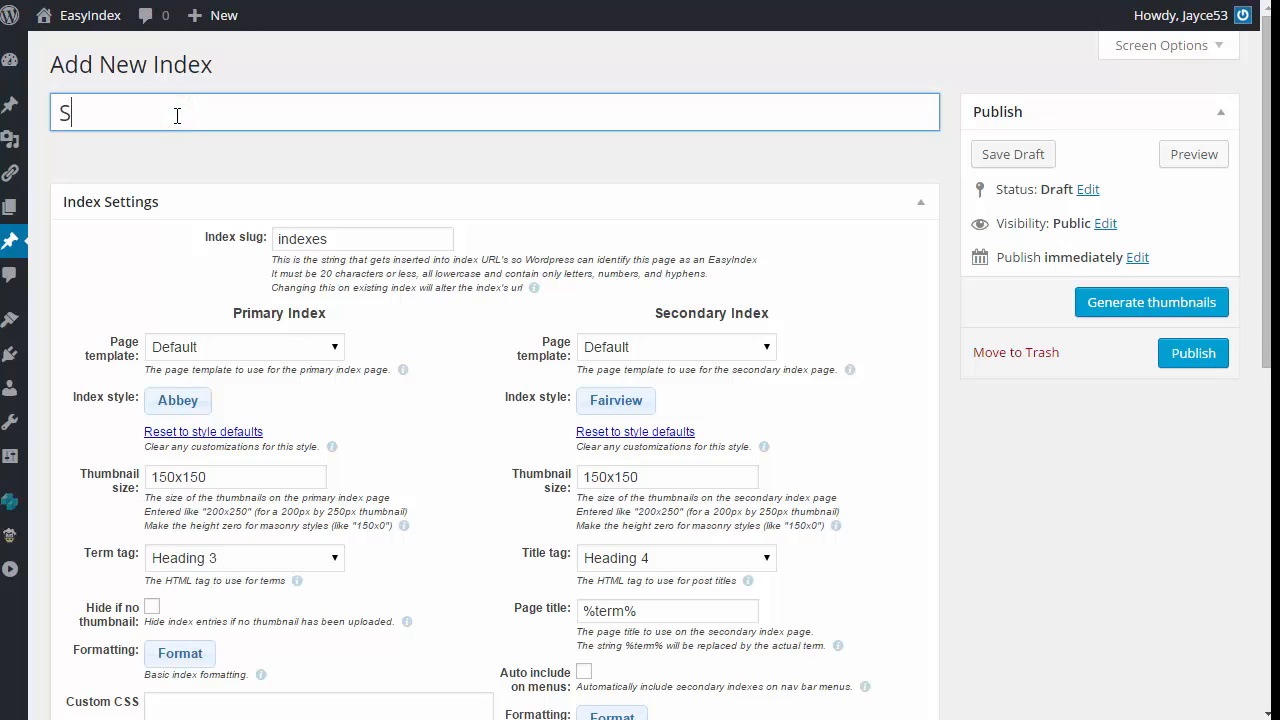
text(elected C)
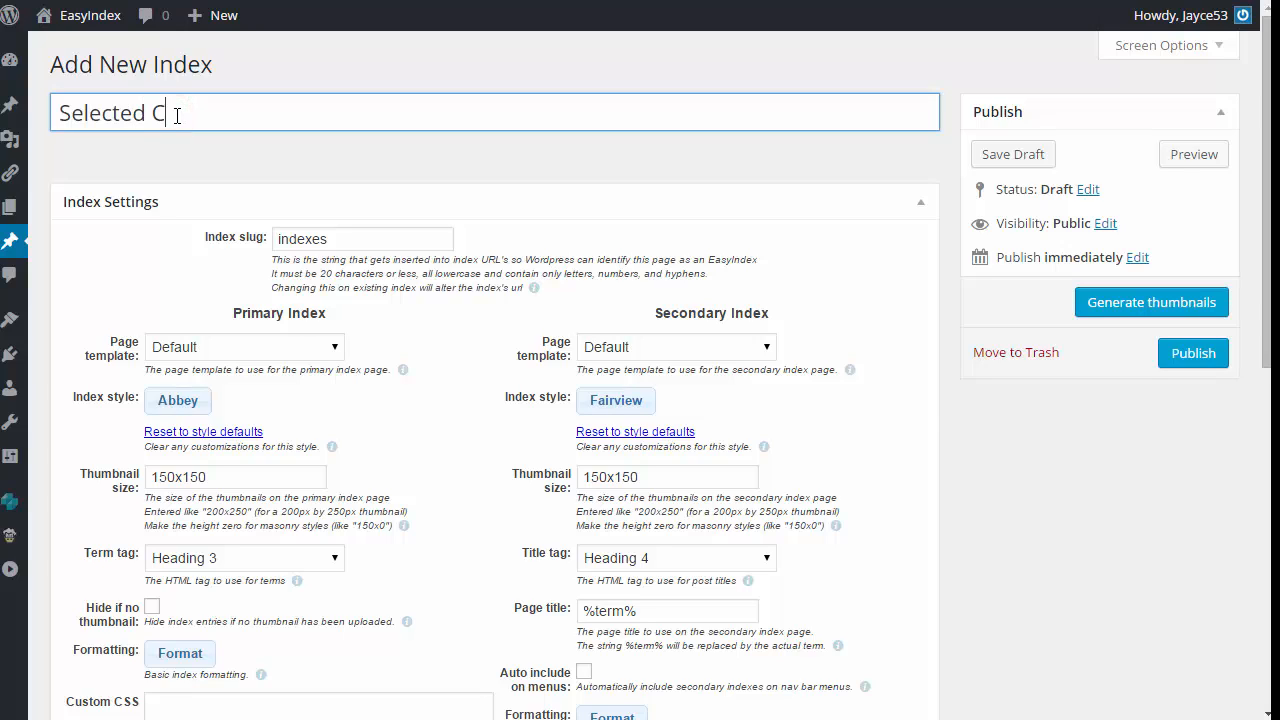
text(uisines)
click(340, 237)
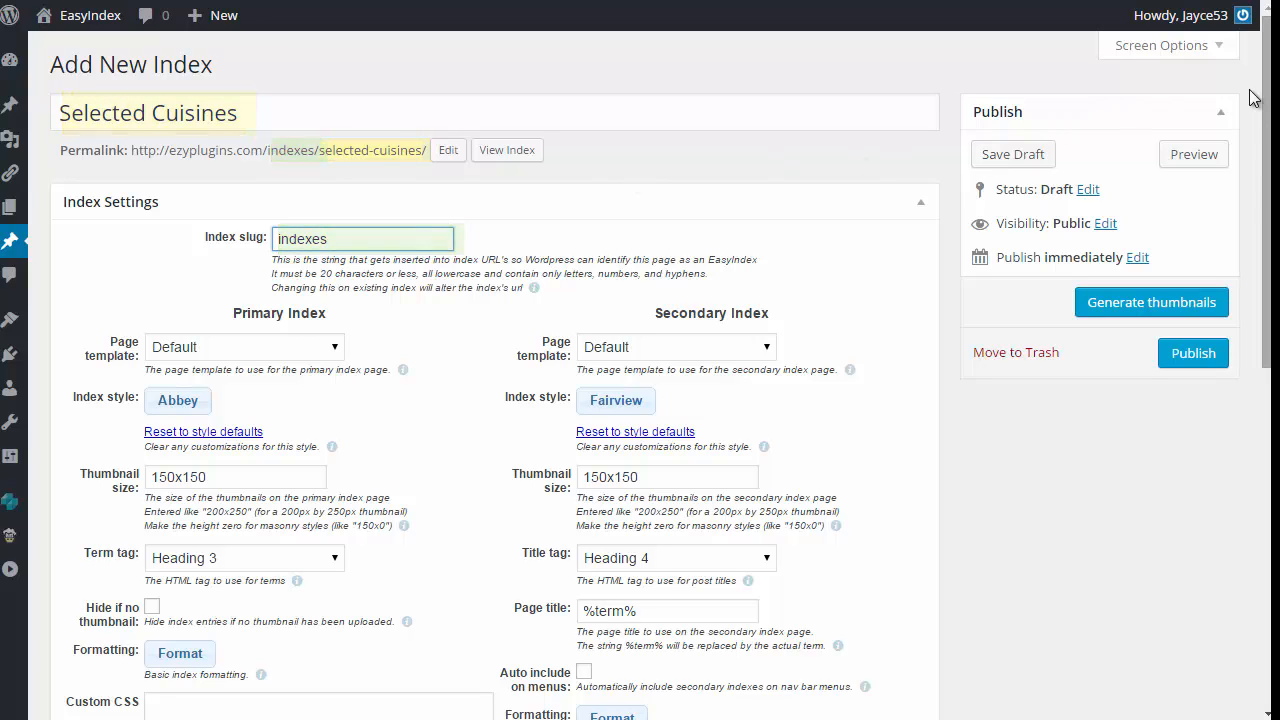
Step: Compare the sample's primary index page with its American and Australian secondary index pages
scroll(1265, 120, down, 2)
drag(1265, 120, 1263, 195)
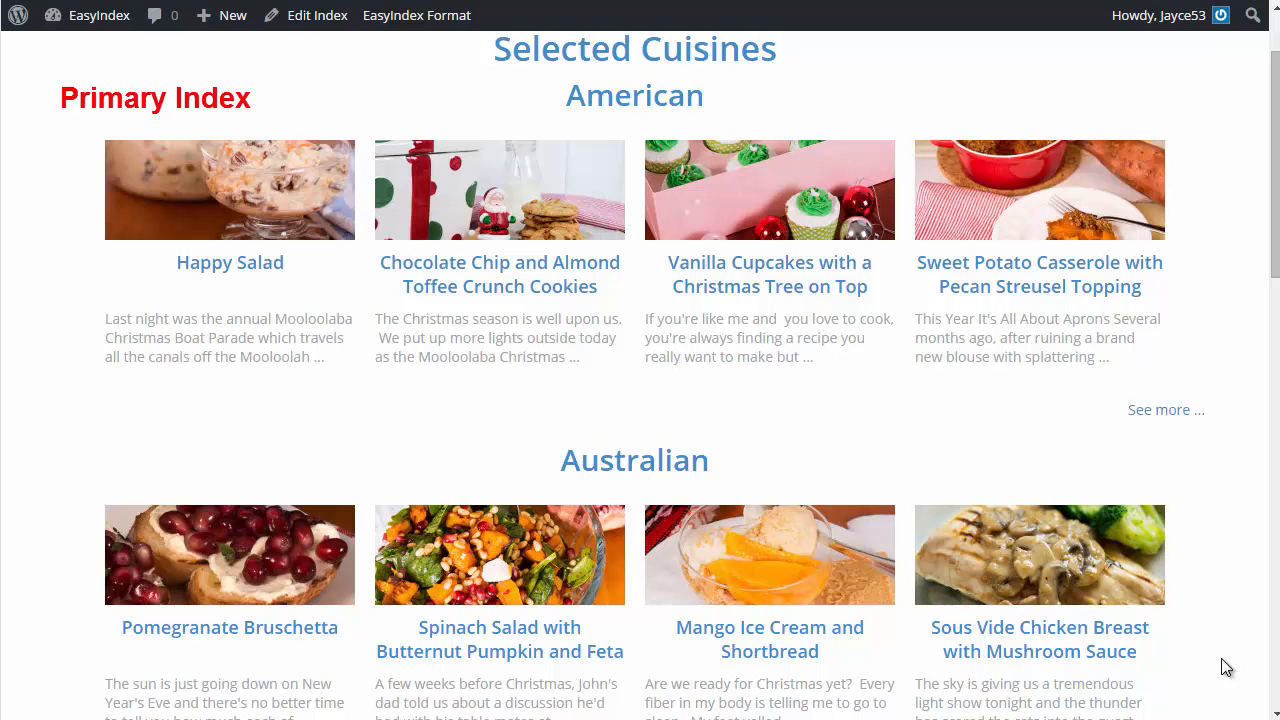
click(616, 100)
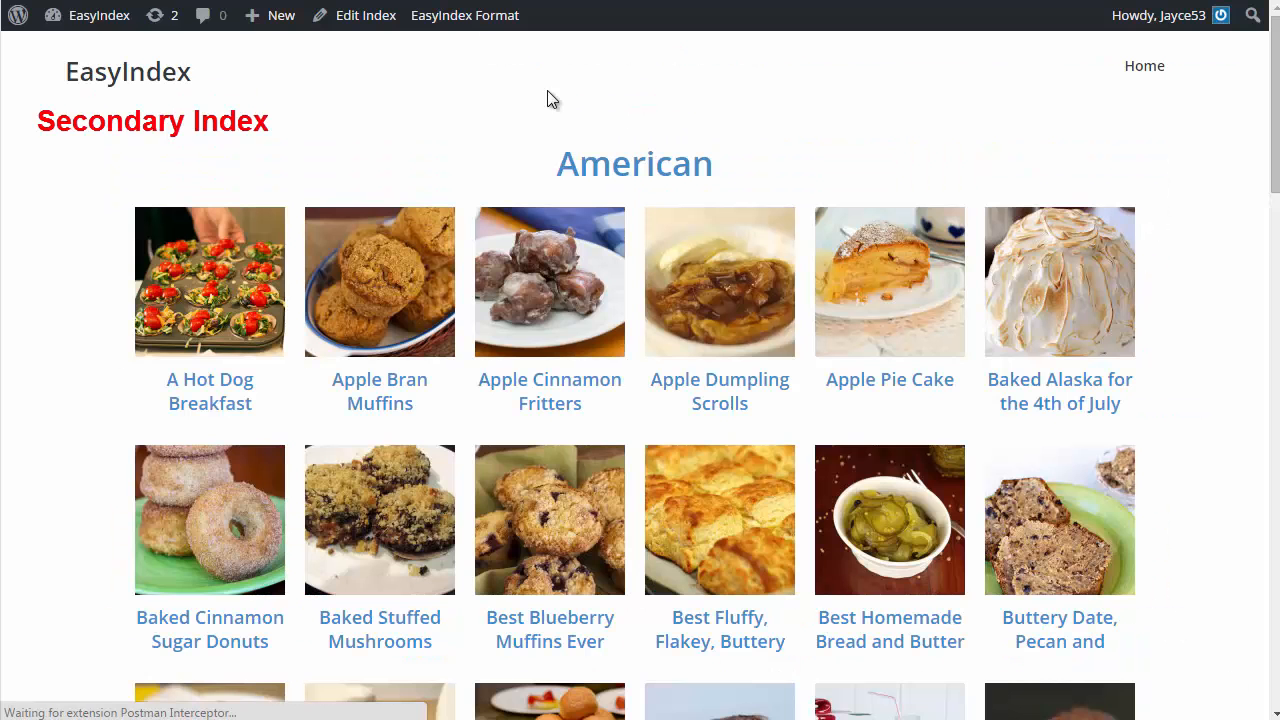
key(alt+Left)
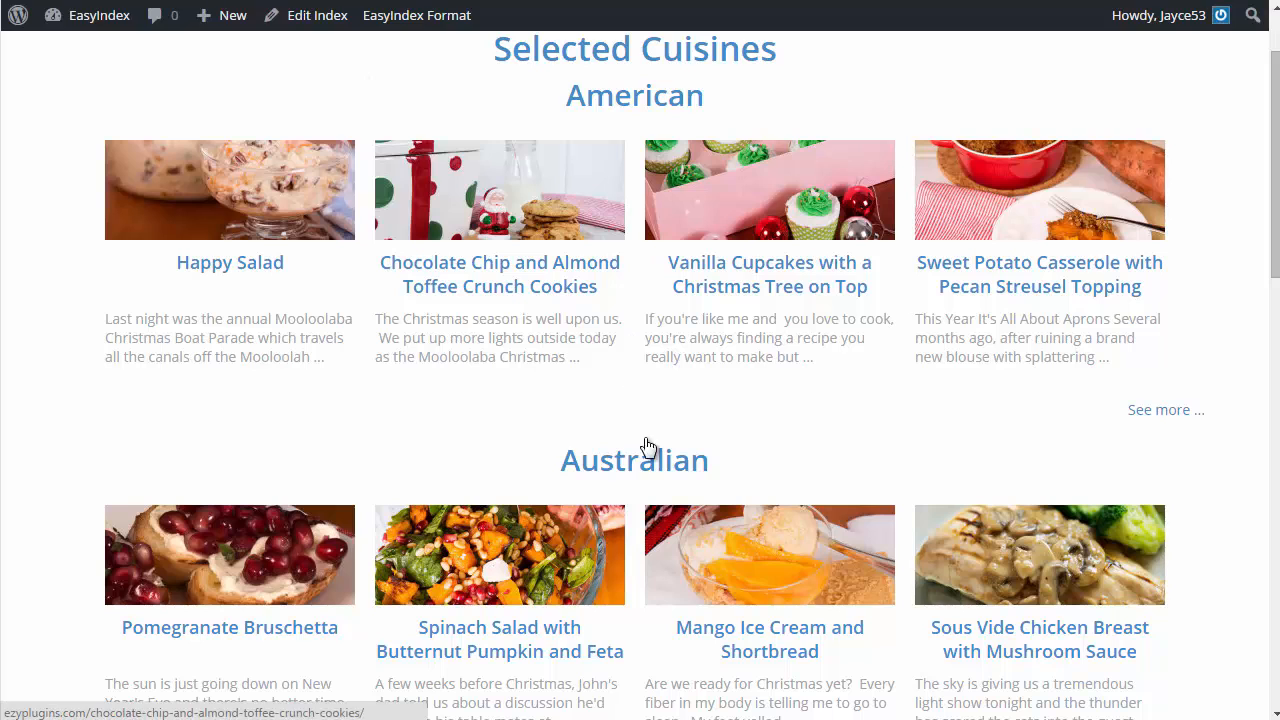
click(644, 453)
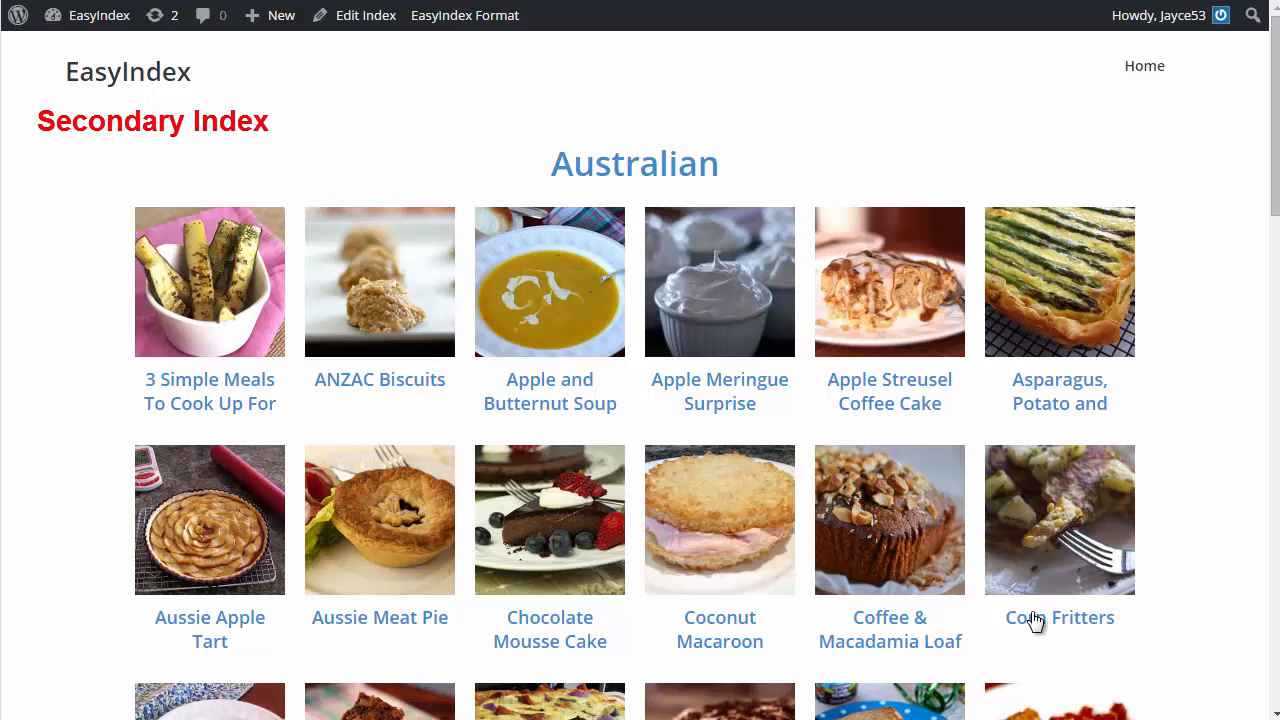
key(alt+Left)
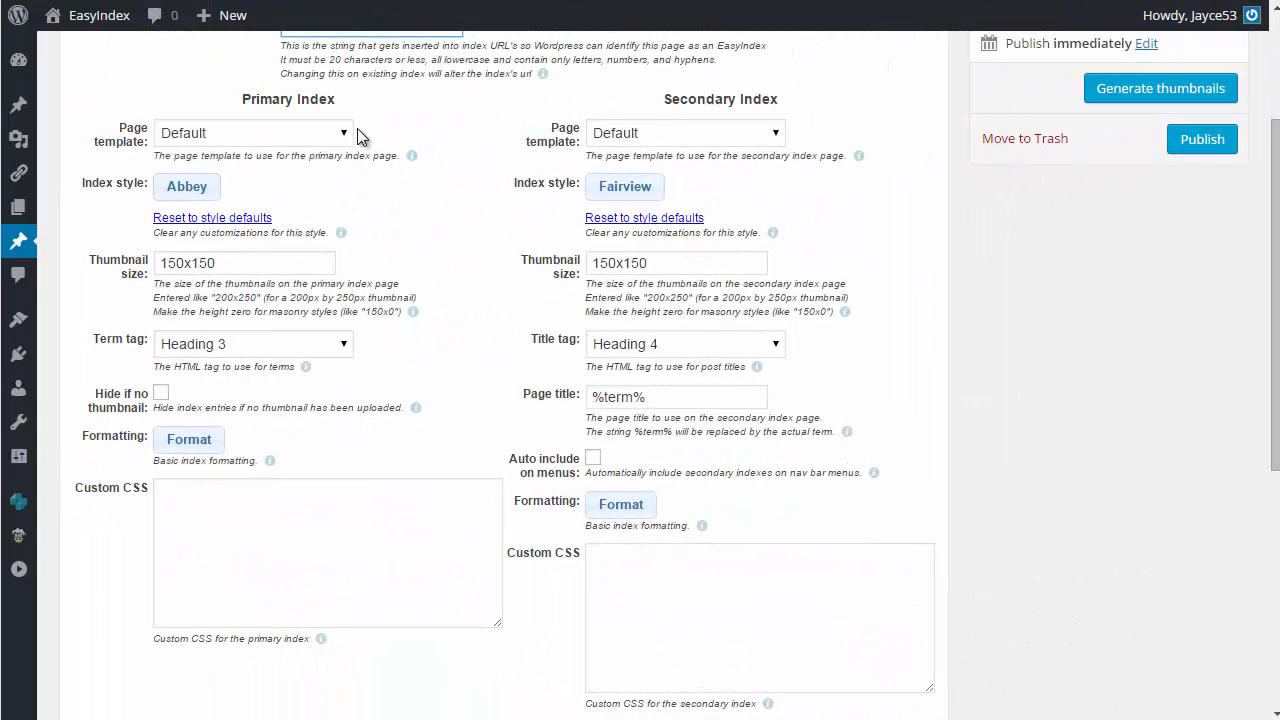
Step: Set the primary index's page template to Full Width
click(304, 133)
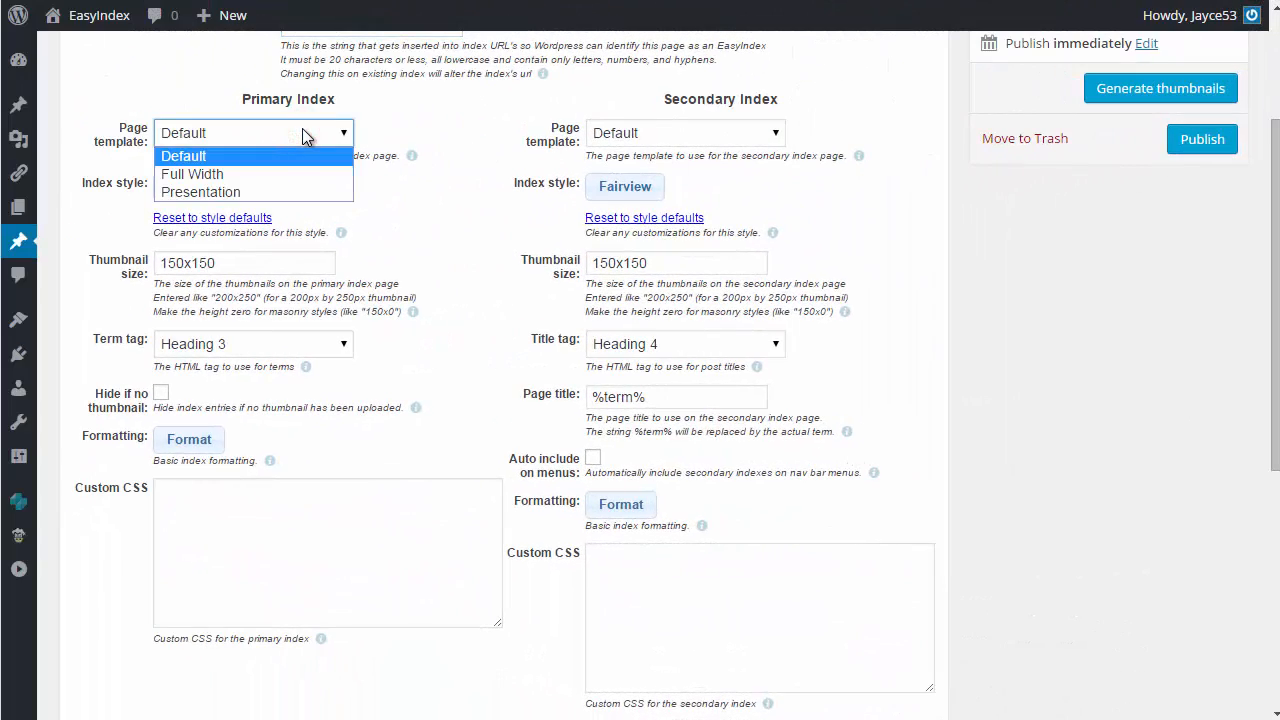
click(268, 174)
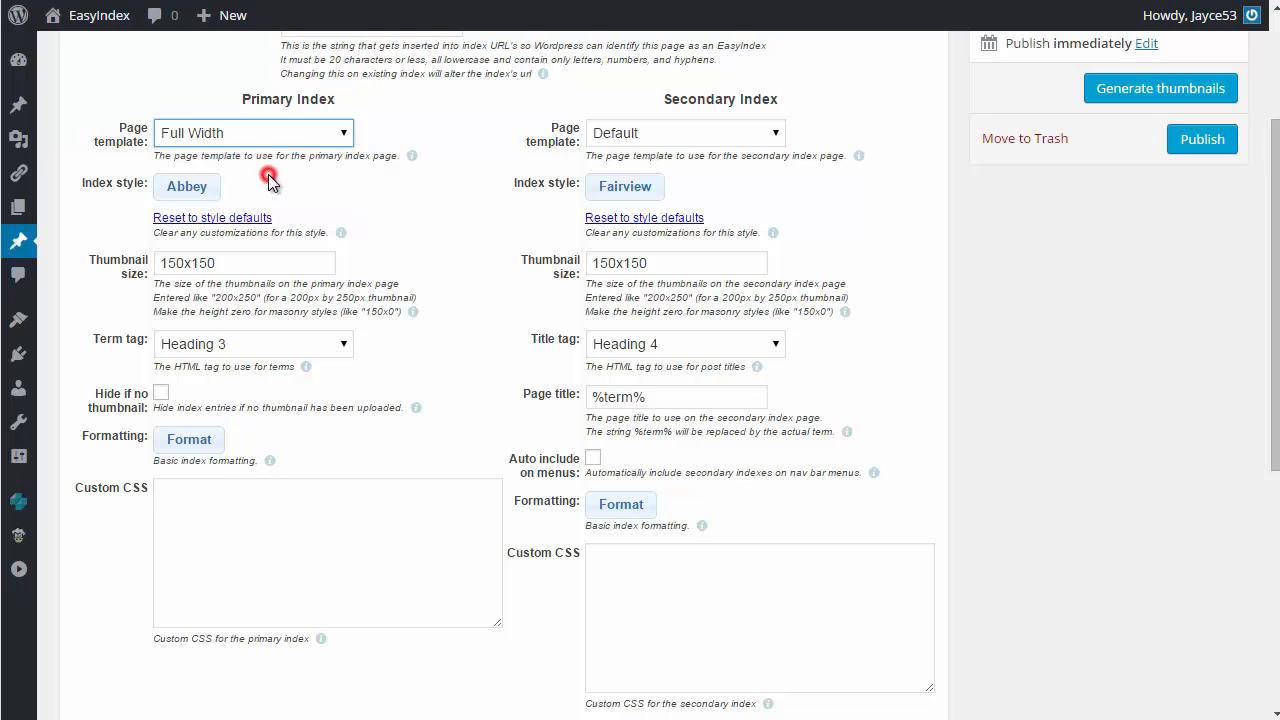
Step: Browse the primary index's style categories and choose the Dafoe style, a sample of posts with excerpts
click(194, 182)
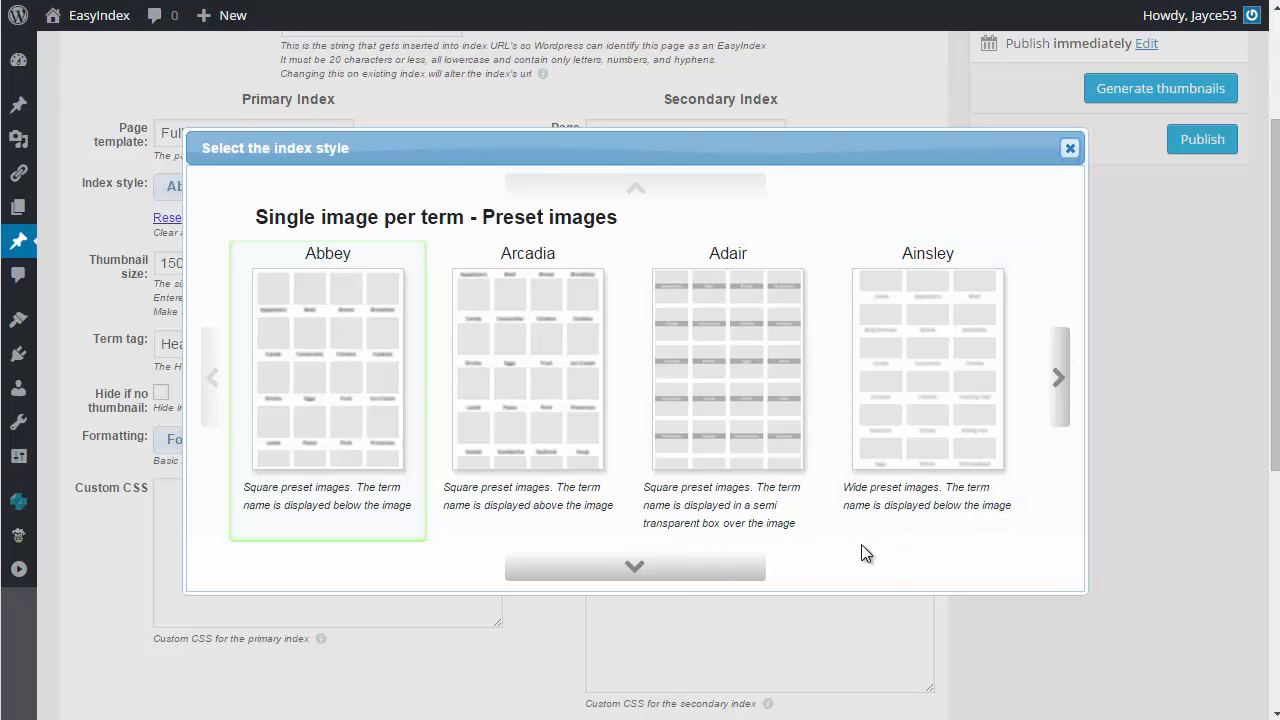
click(635, 567)
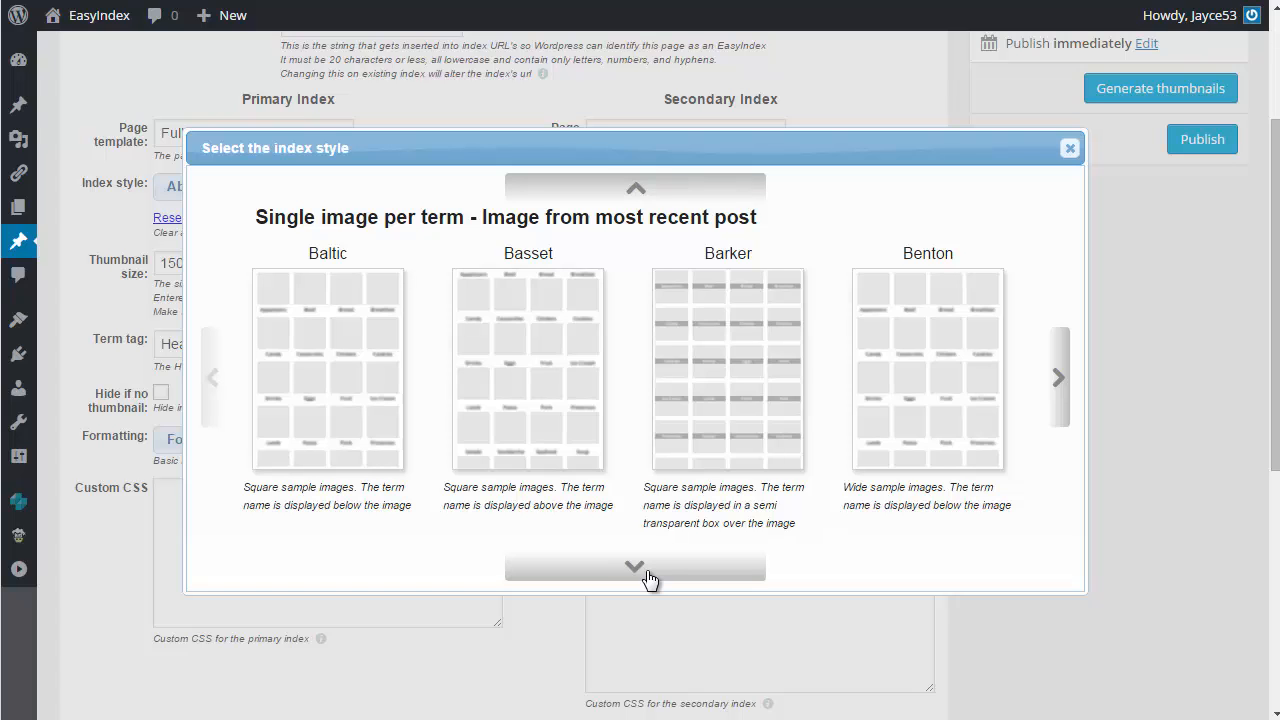
click(646, 571)
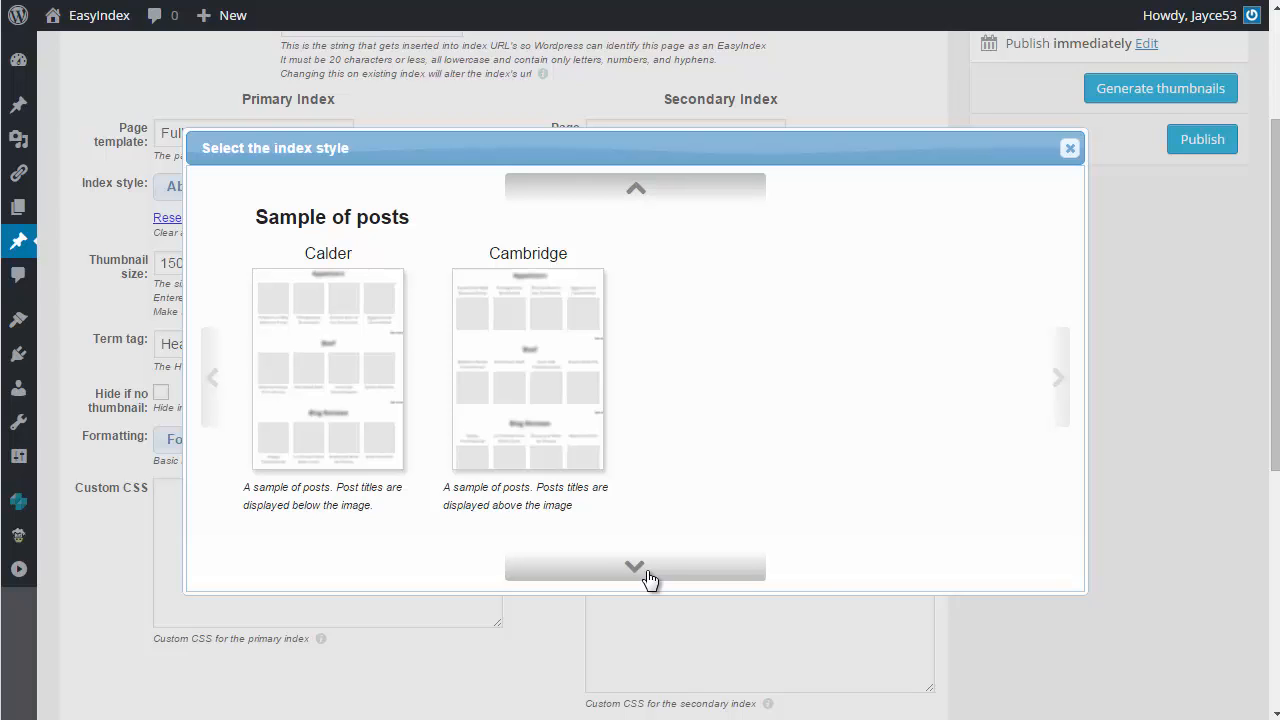
click(646, 571)
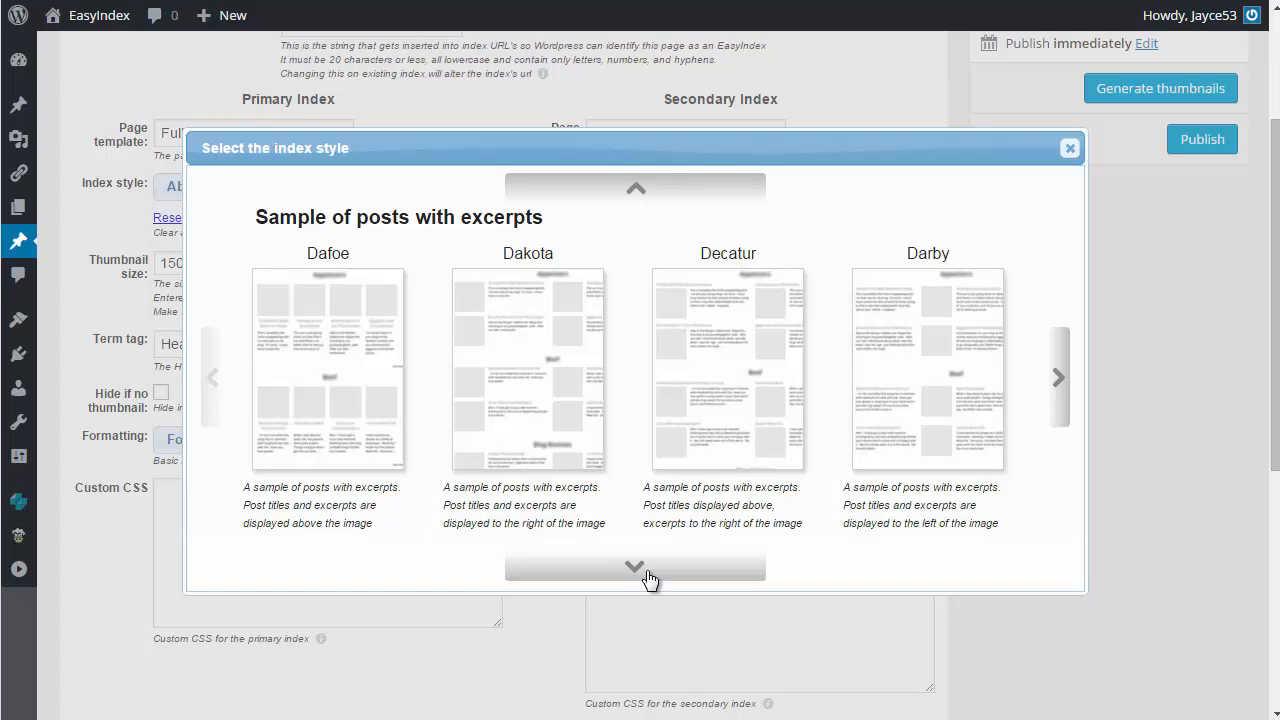
click(647, 573)
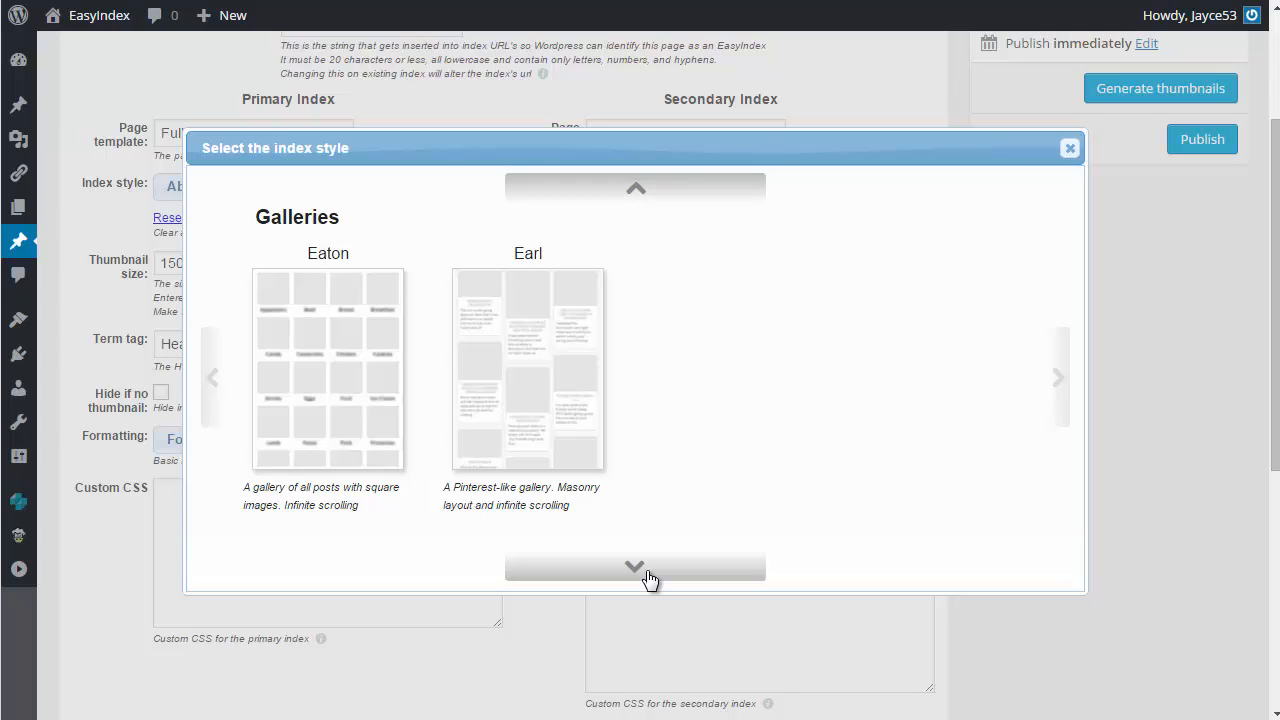
click(646, 571)
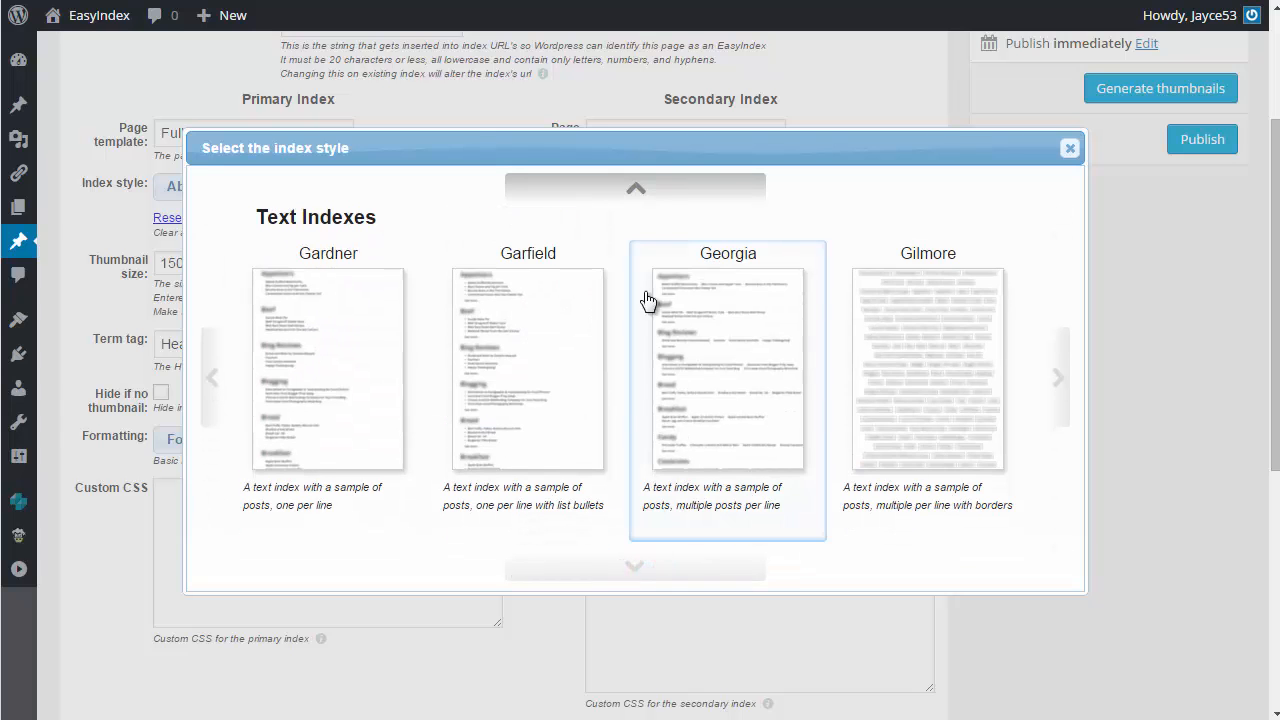
click(643, 194)
click(643, 196)
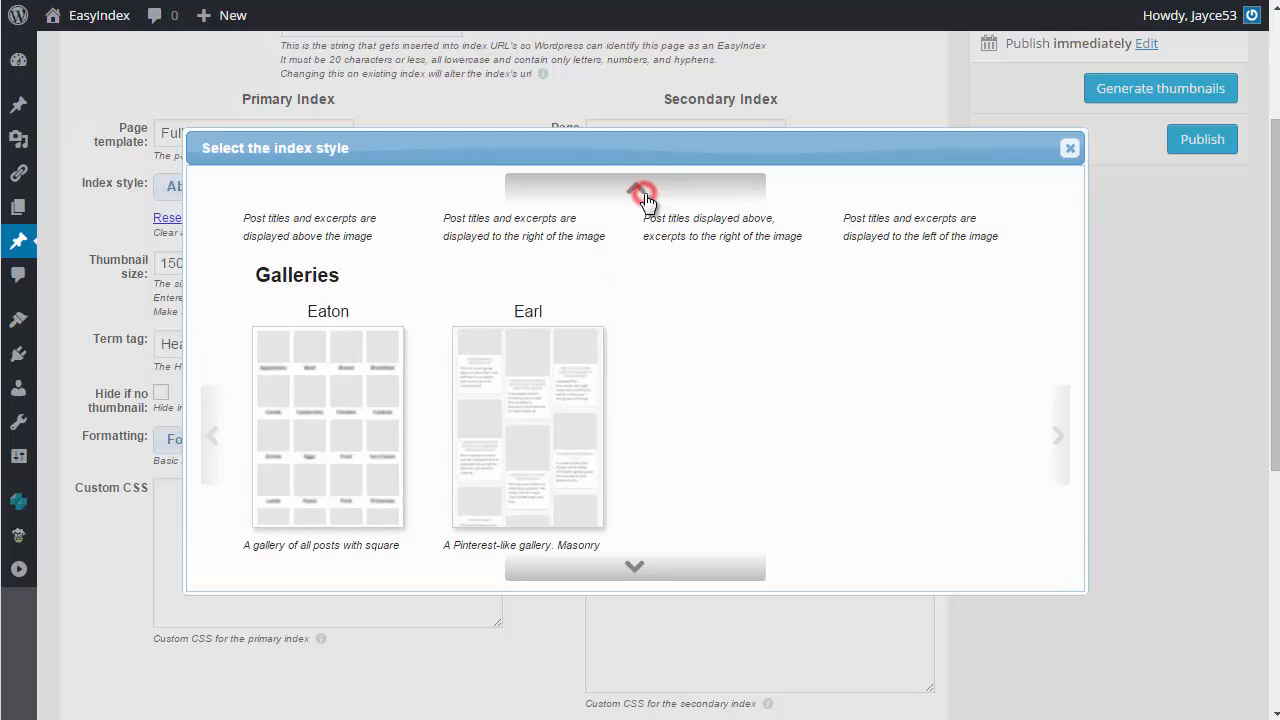
click(318, 336)
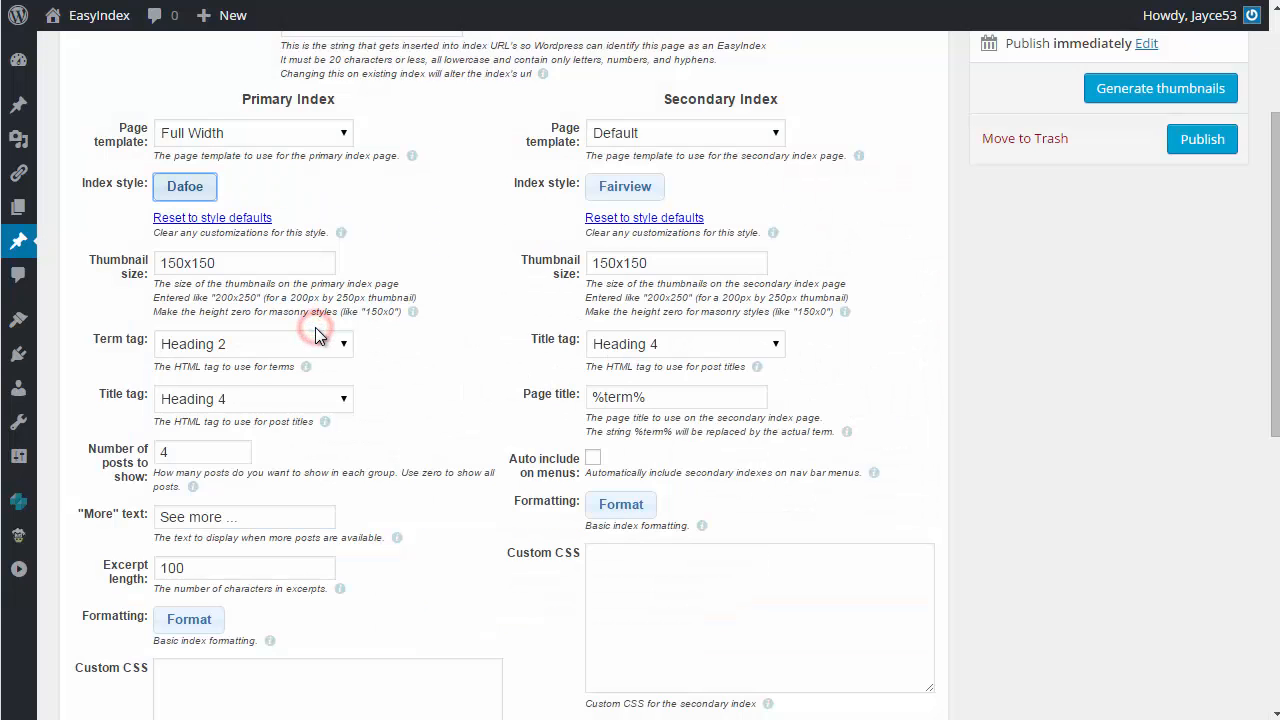
Step: Set the primary index's thumbnail size to 250x100
double_click(268, 263)
text(2)
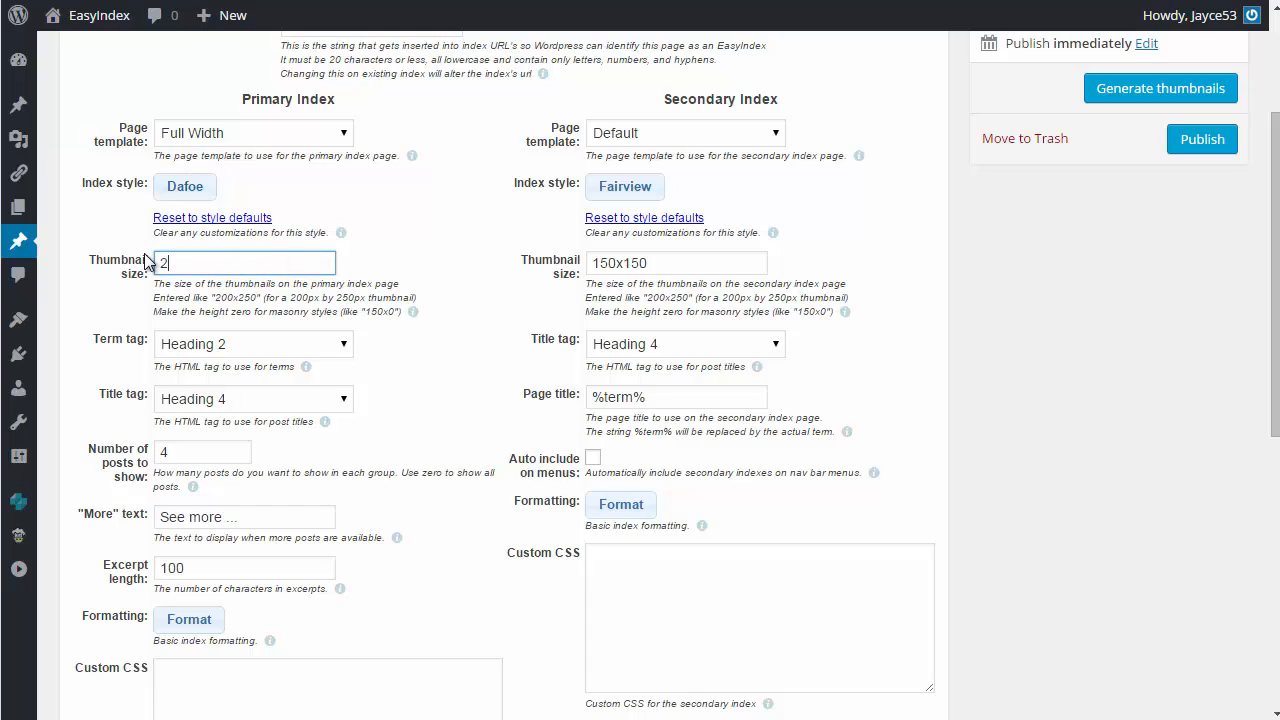
text(50x100)
key(Tab)
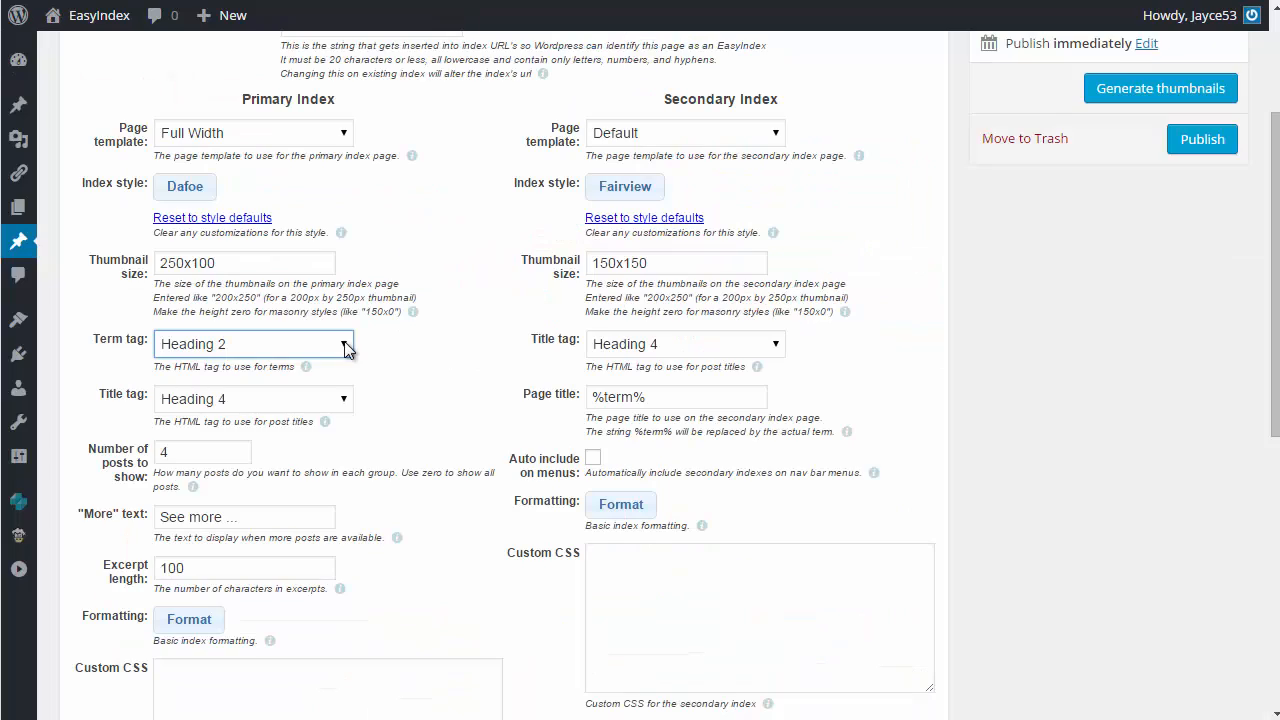
Step: Review the primary index's term tag and title tag options, number of posts, "More" text and excerpt length
click(344, 343)
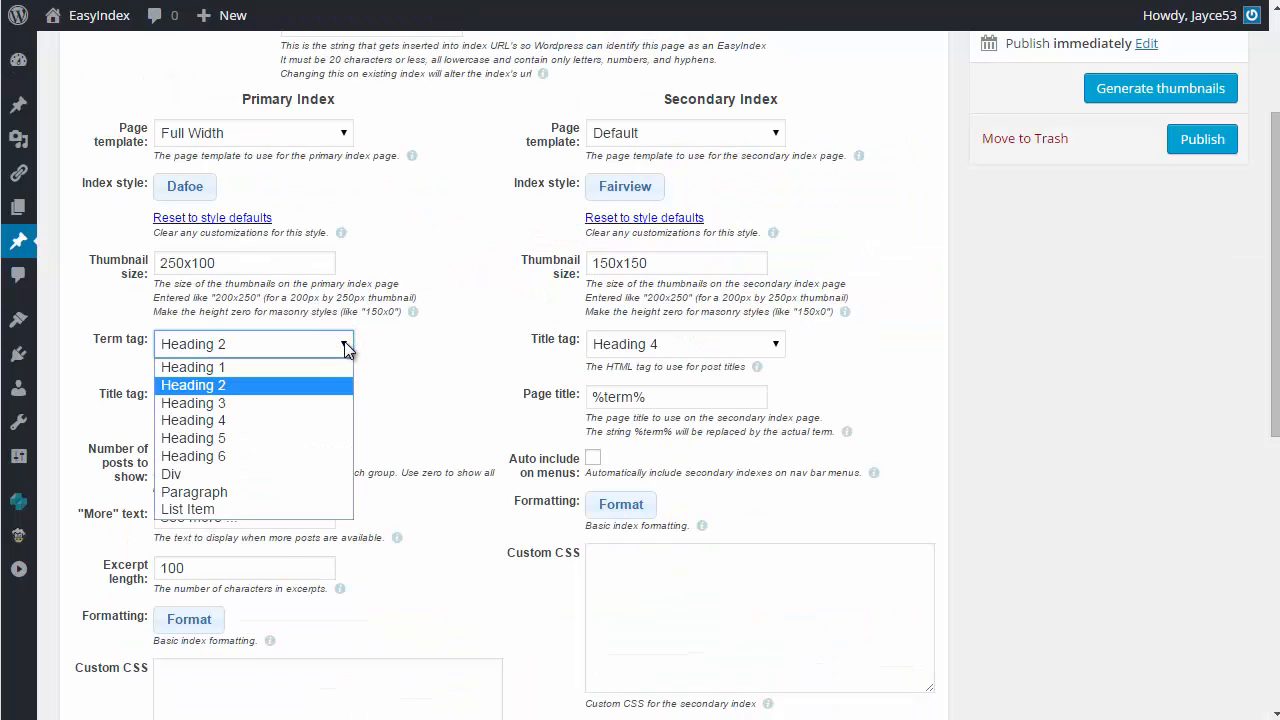
click(344, 343)
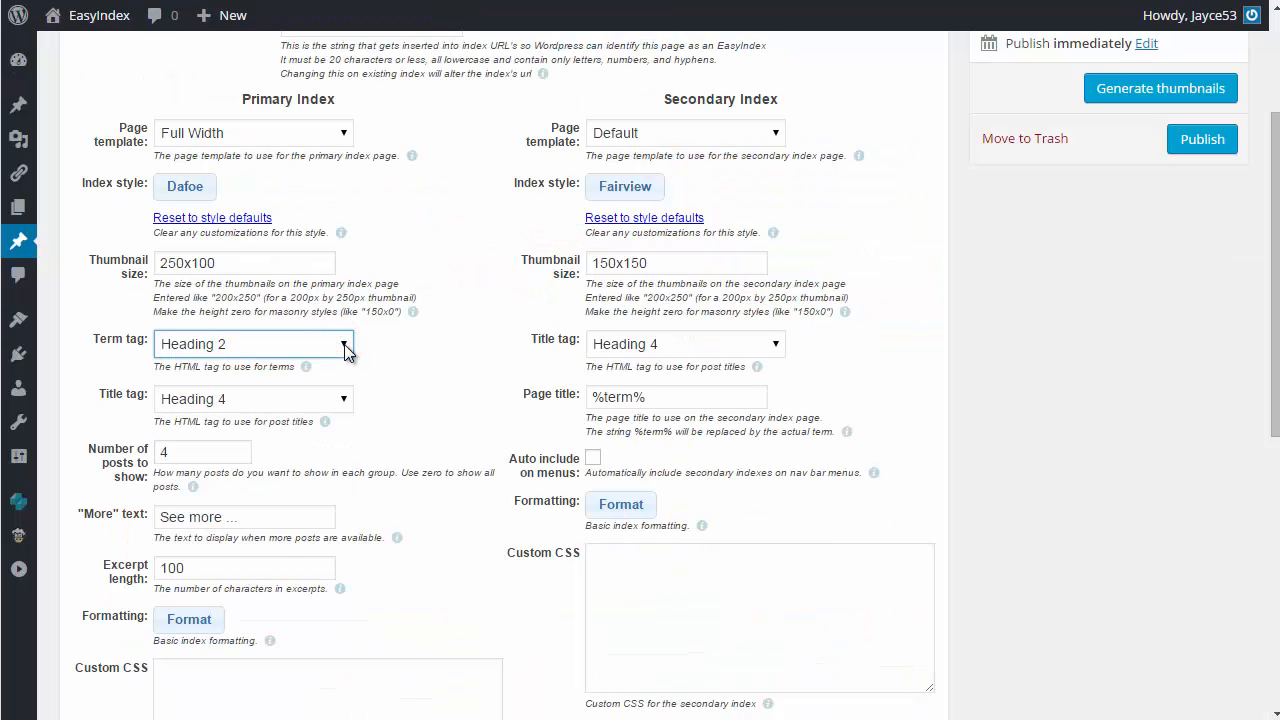
click(344, 401)
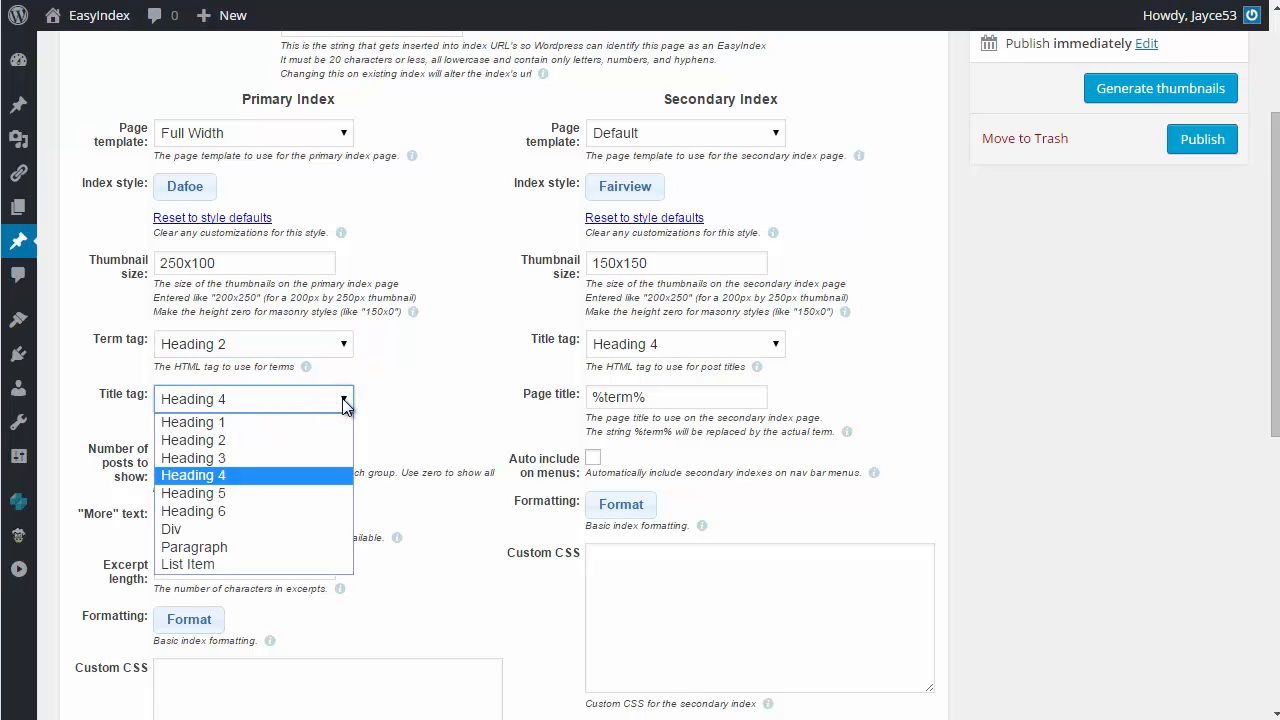
click(344, 401)
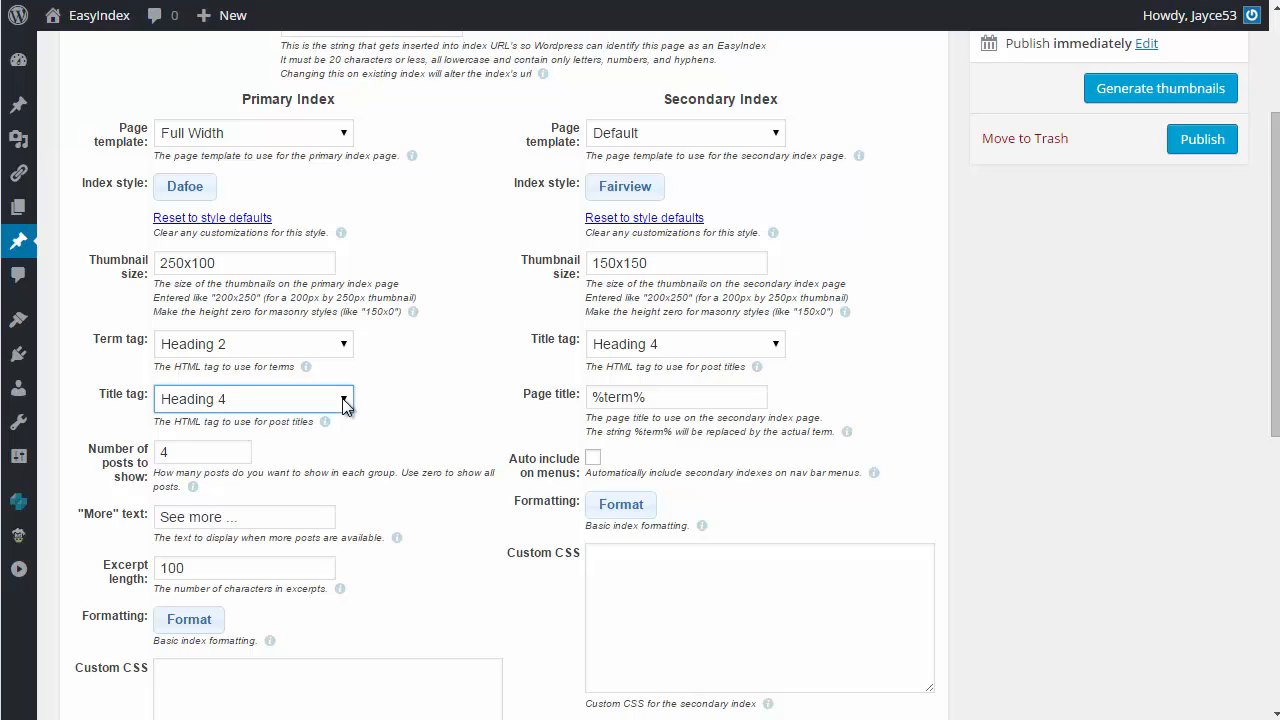
key(Tab)
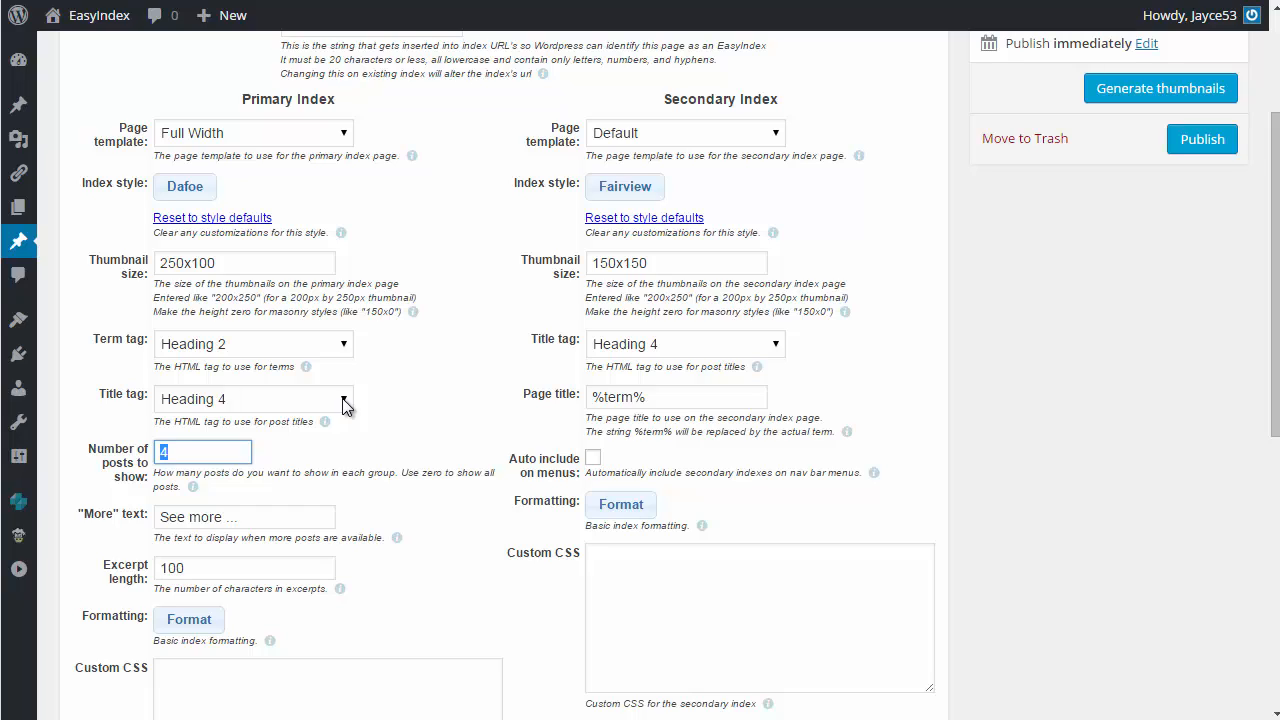
key(Tab)
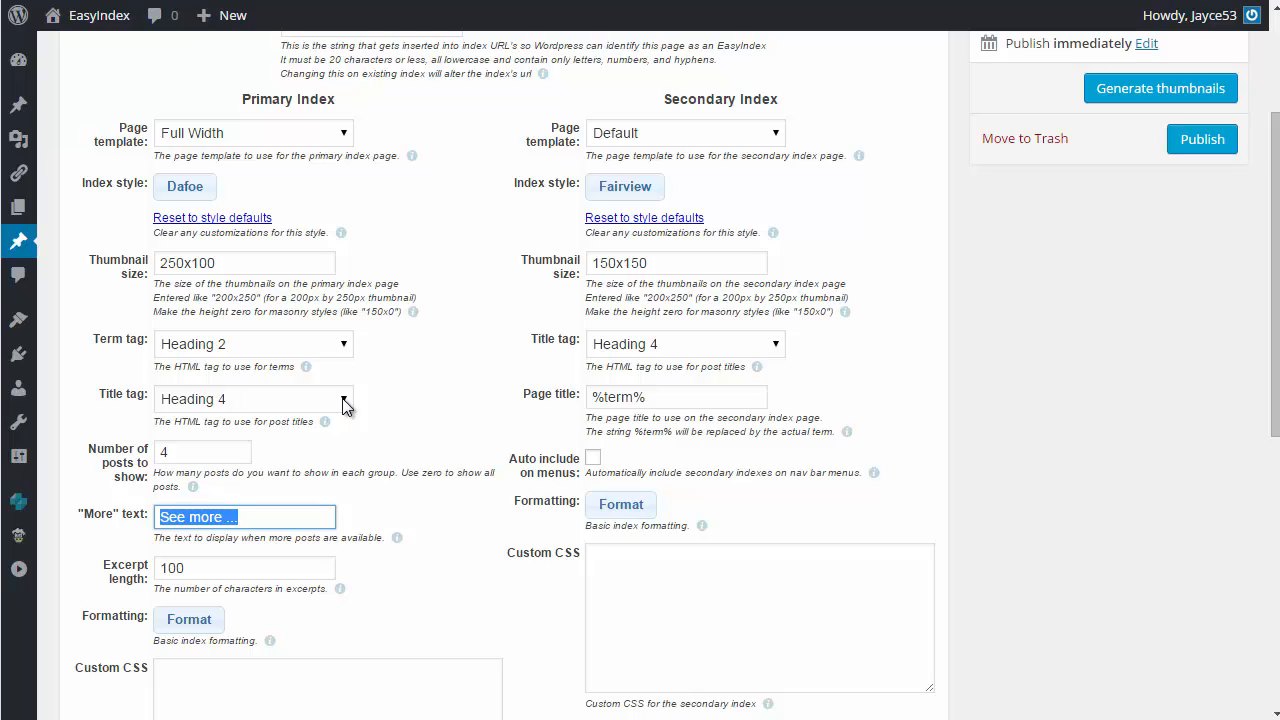
key(Tab)
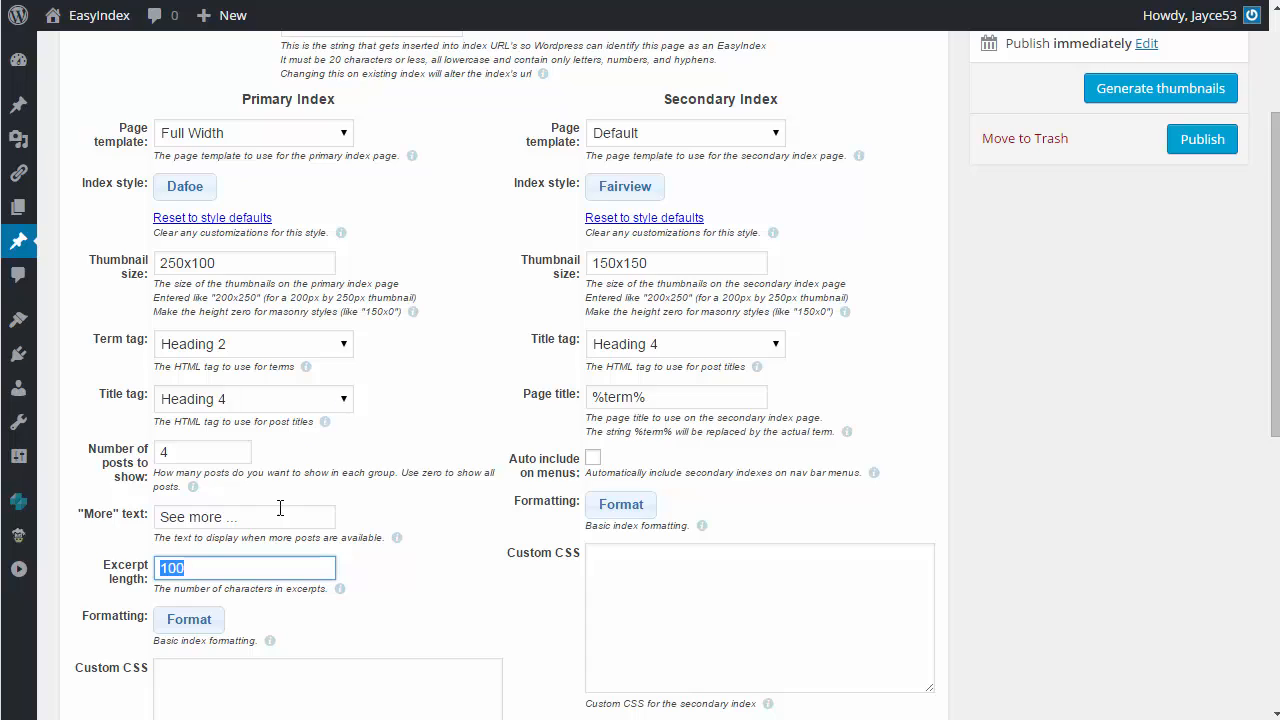
Step: Inspect the primary index's term heading font and color formatting options, cancel without changes, and go to its custom CSS
click(207, 634)
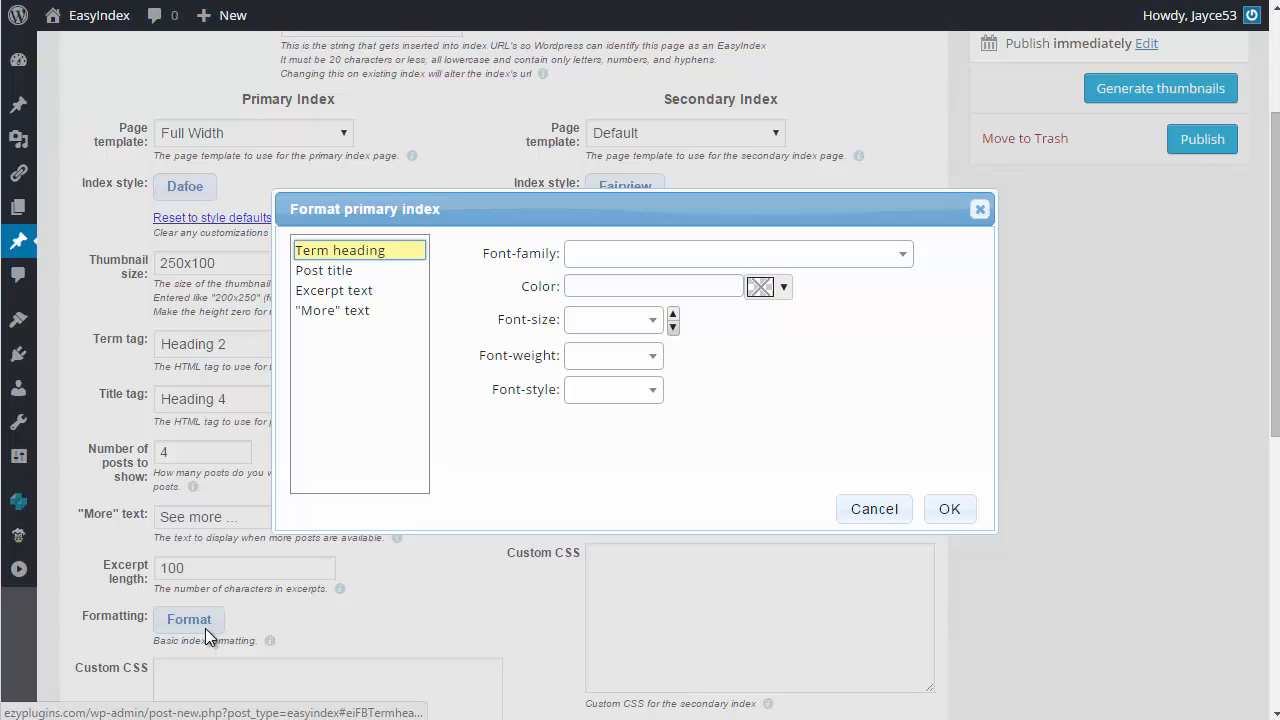
click(905, 255)
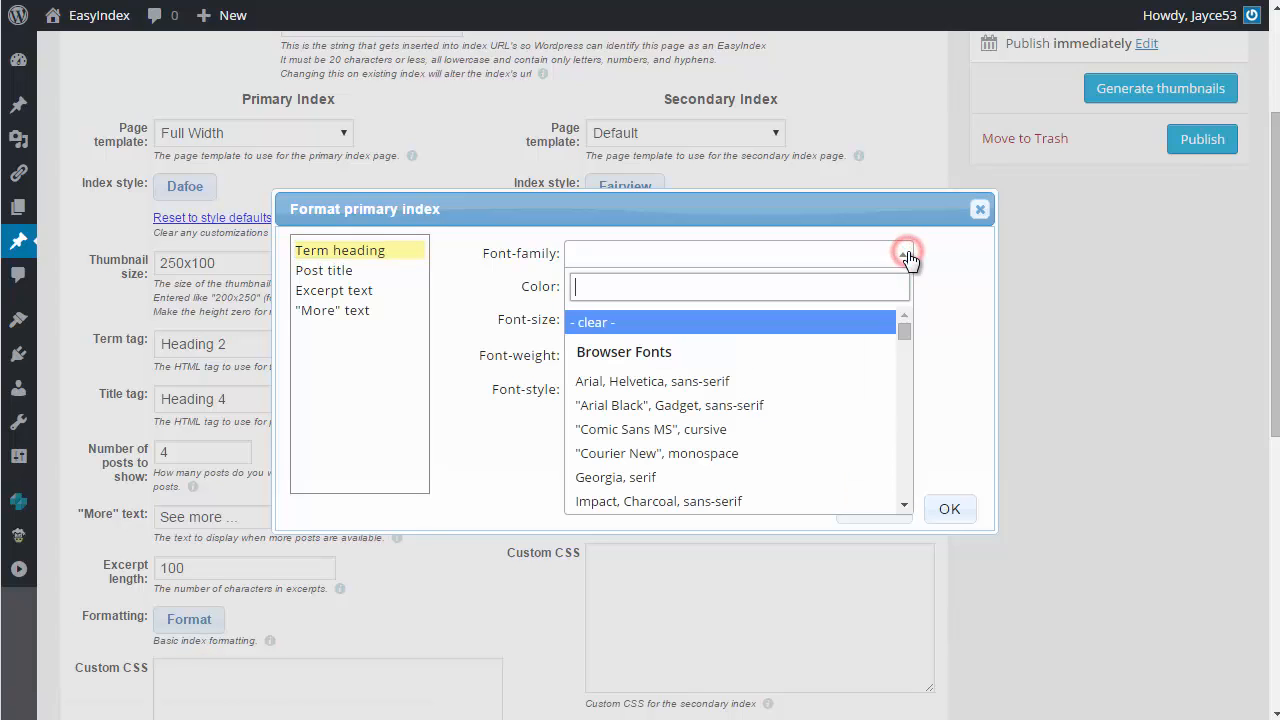
click(905, 255)
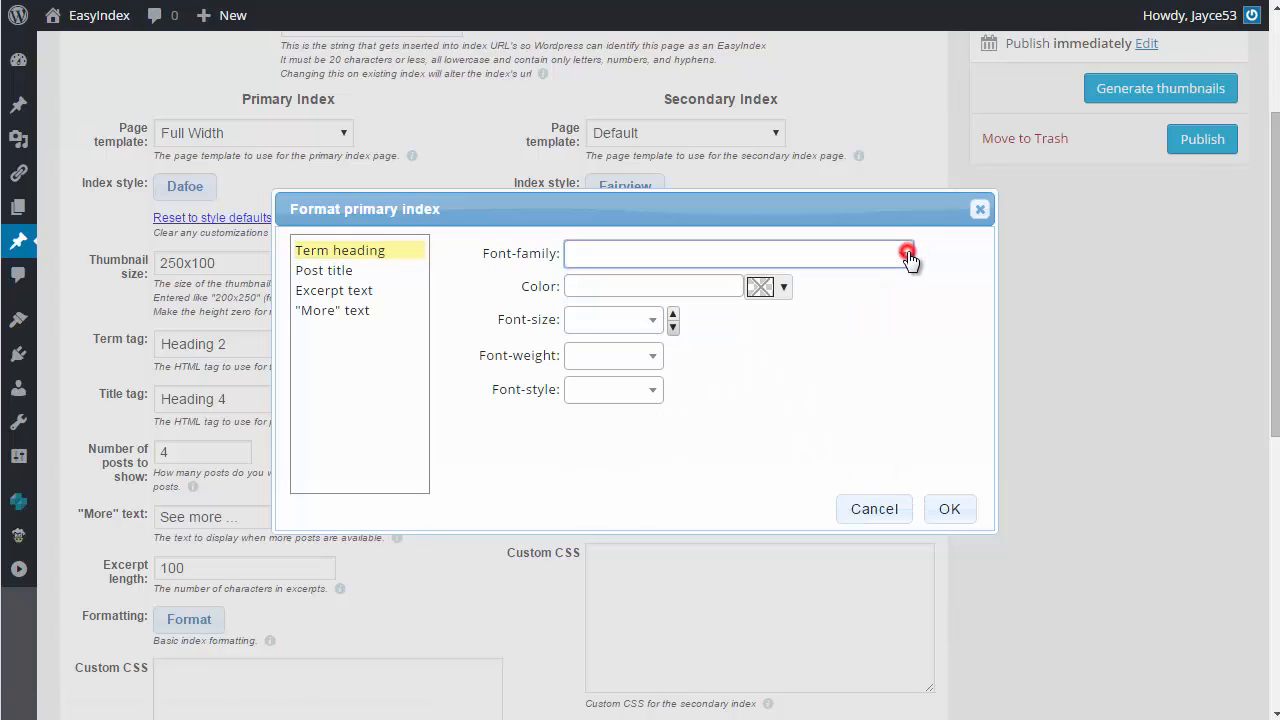
click(762, 287)
click(766, 288)
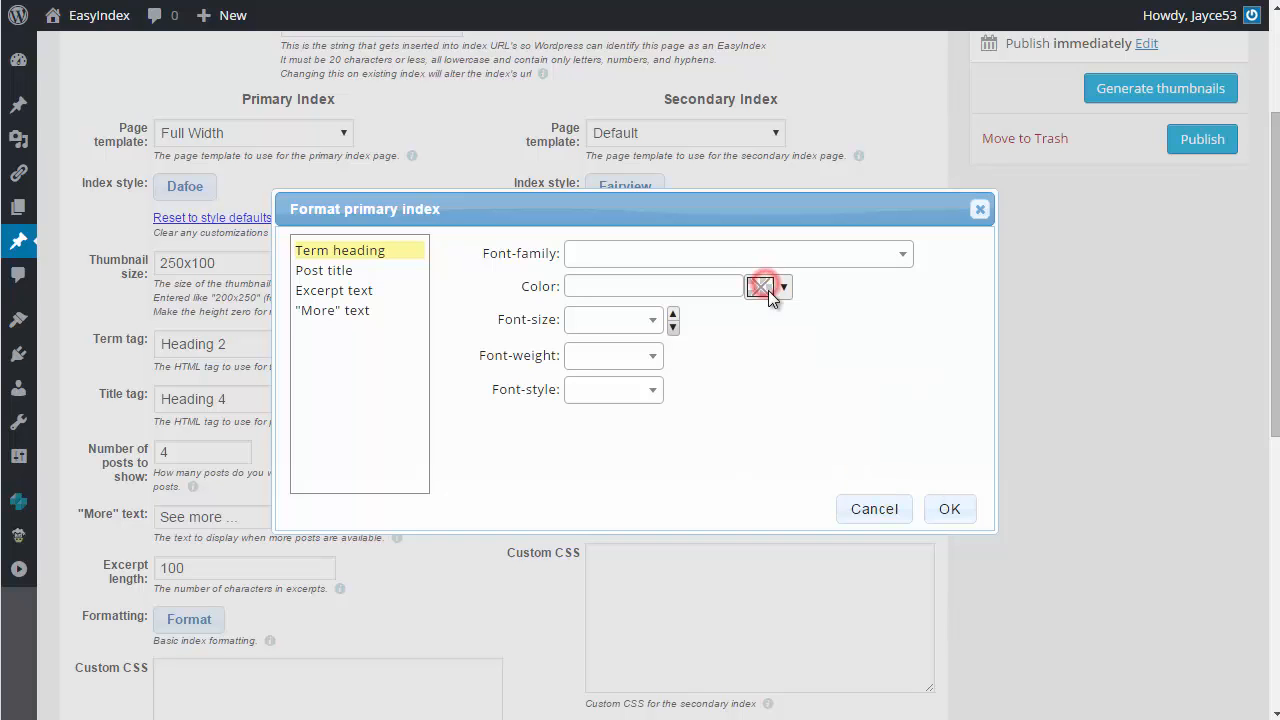
click(906, 508)
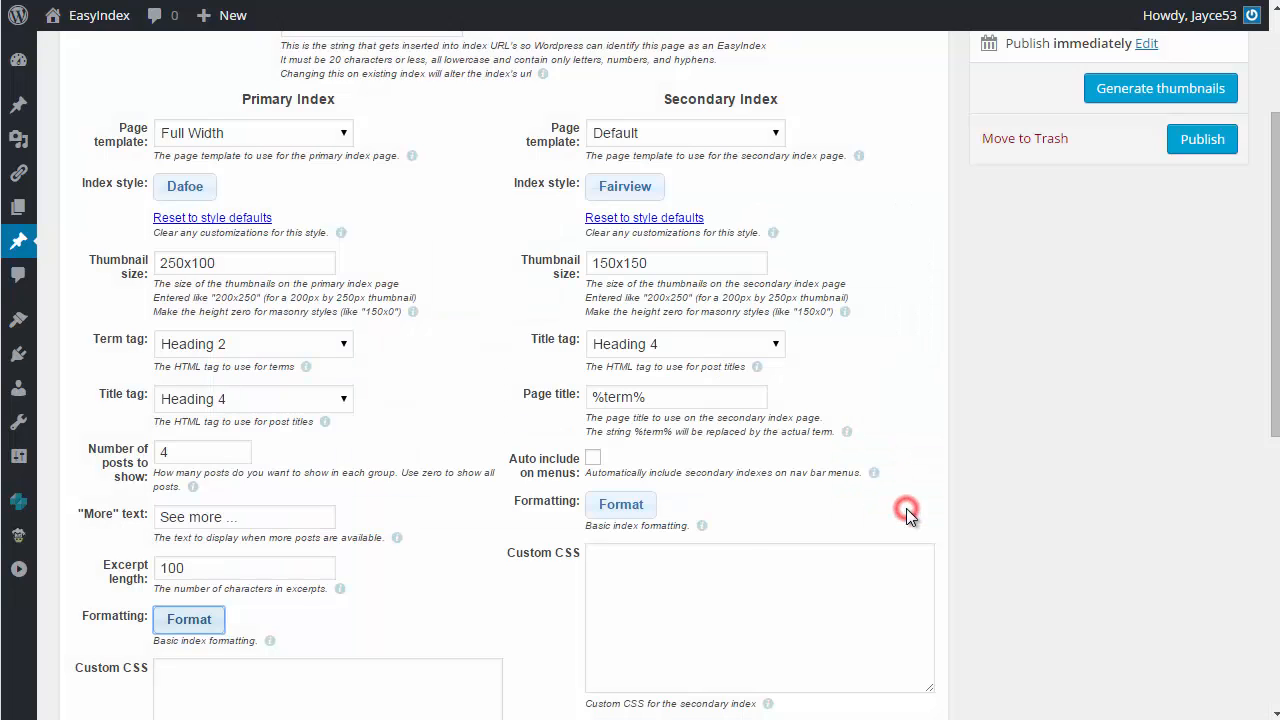
click(333, 686)
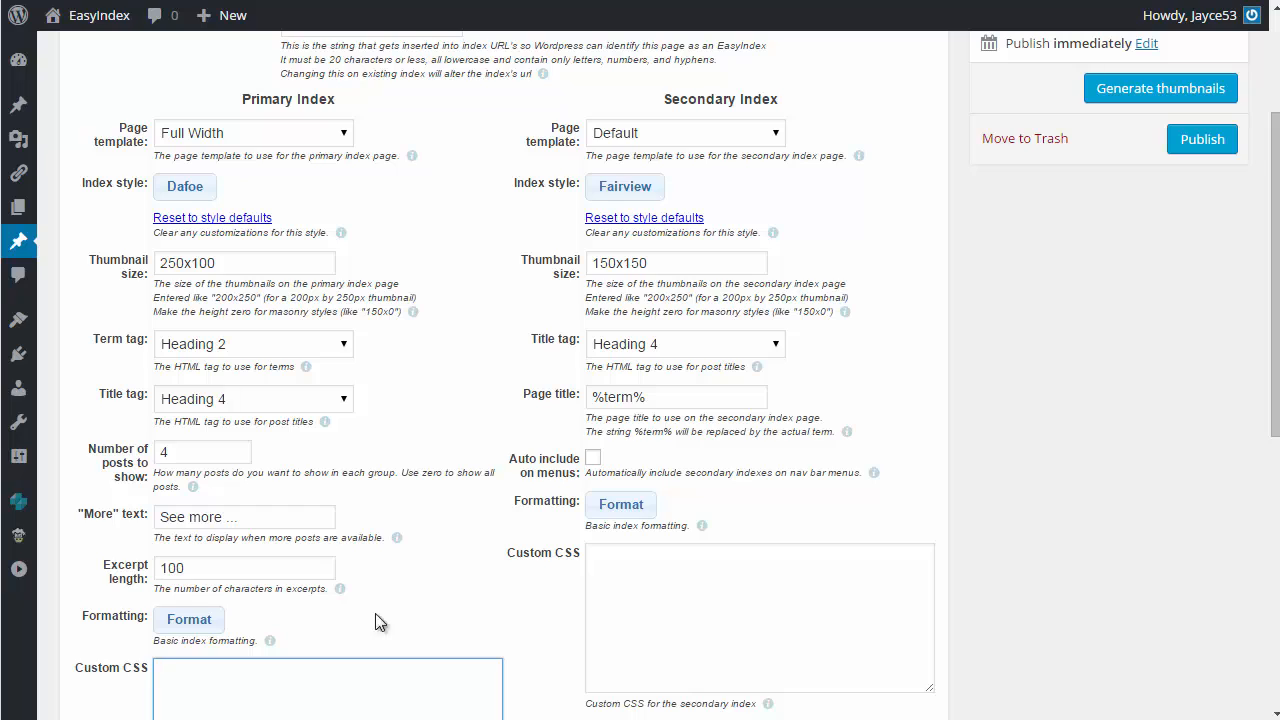
Step: Set the secondary index's page template to Full Width and choose the Fairview style after browsing the alternatives
click(776, 137)
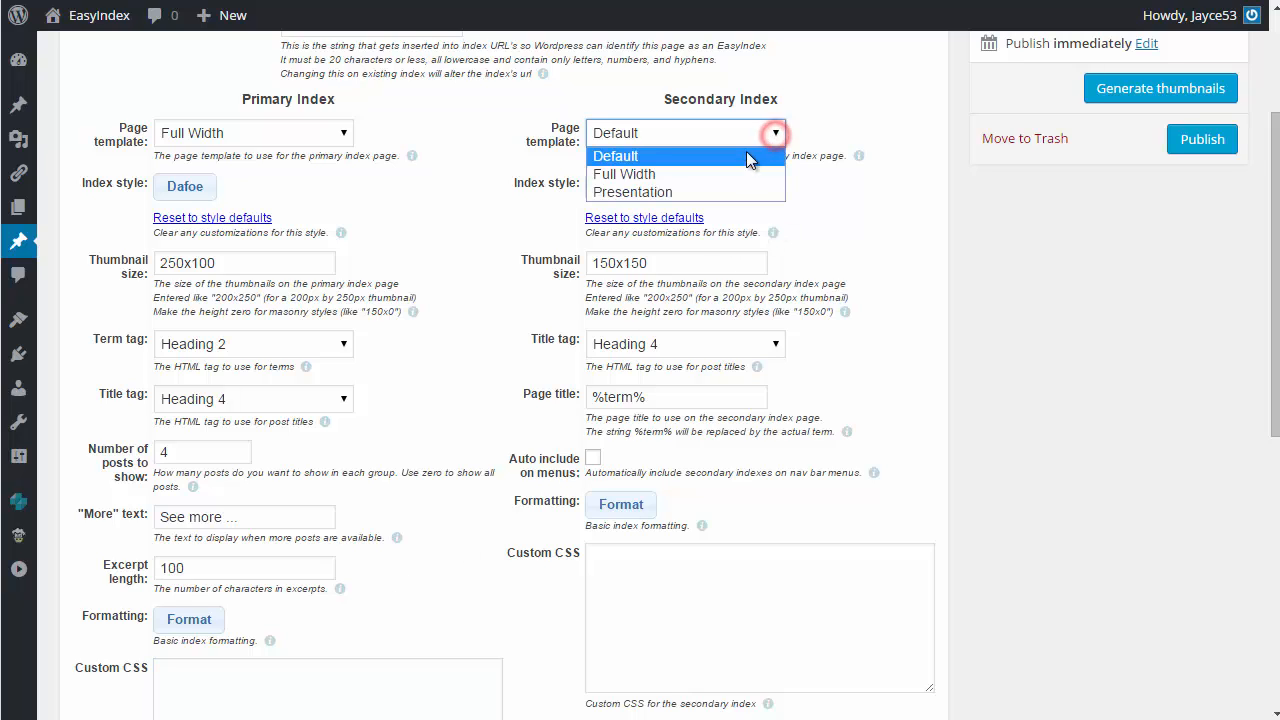
click(729, 174)
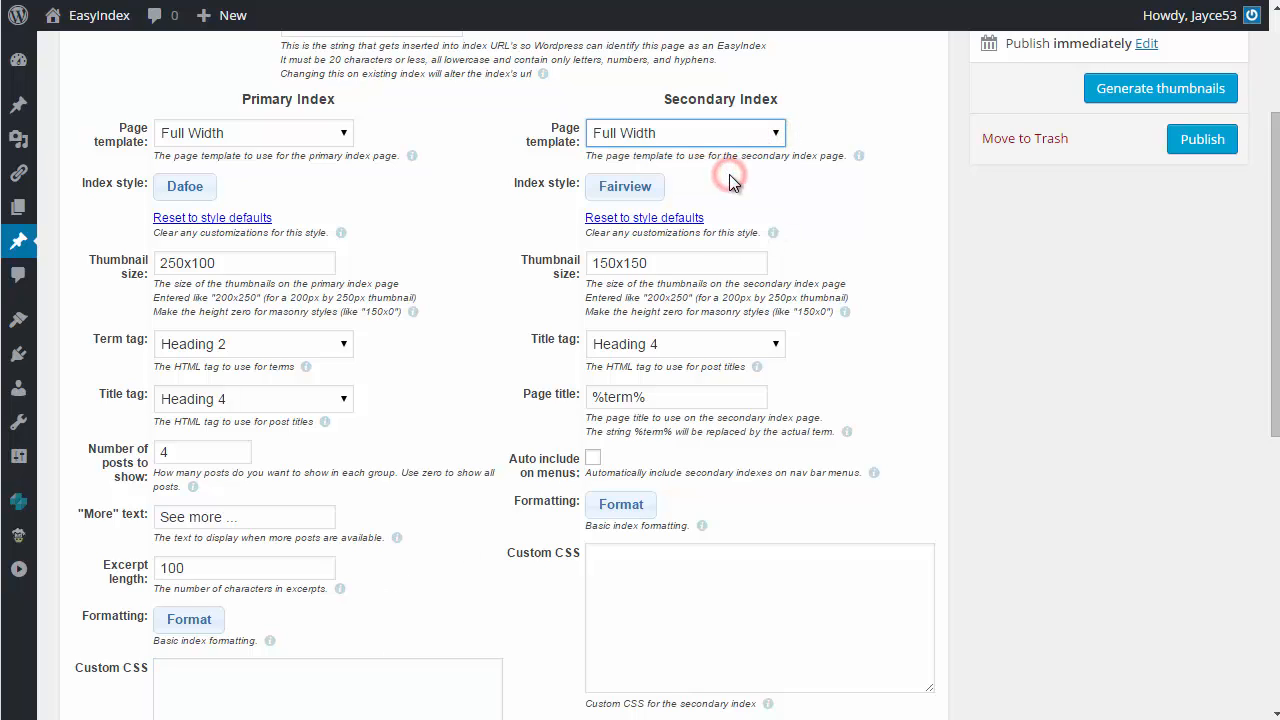
click(627, 184)
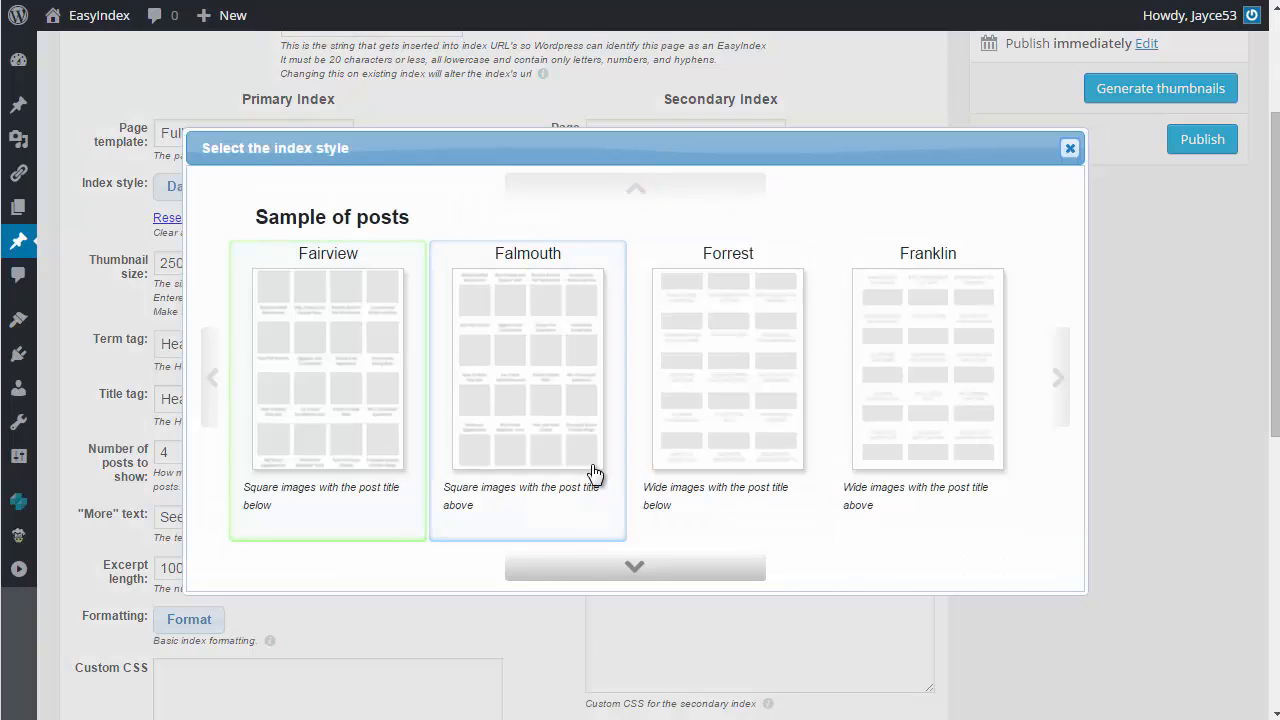
click(600, 567)
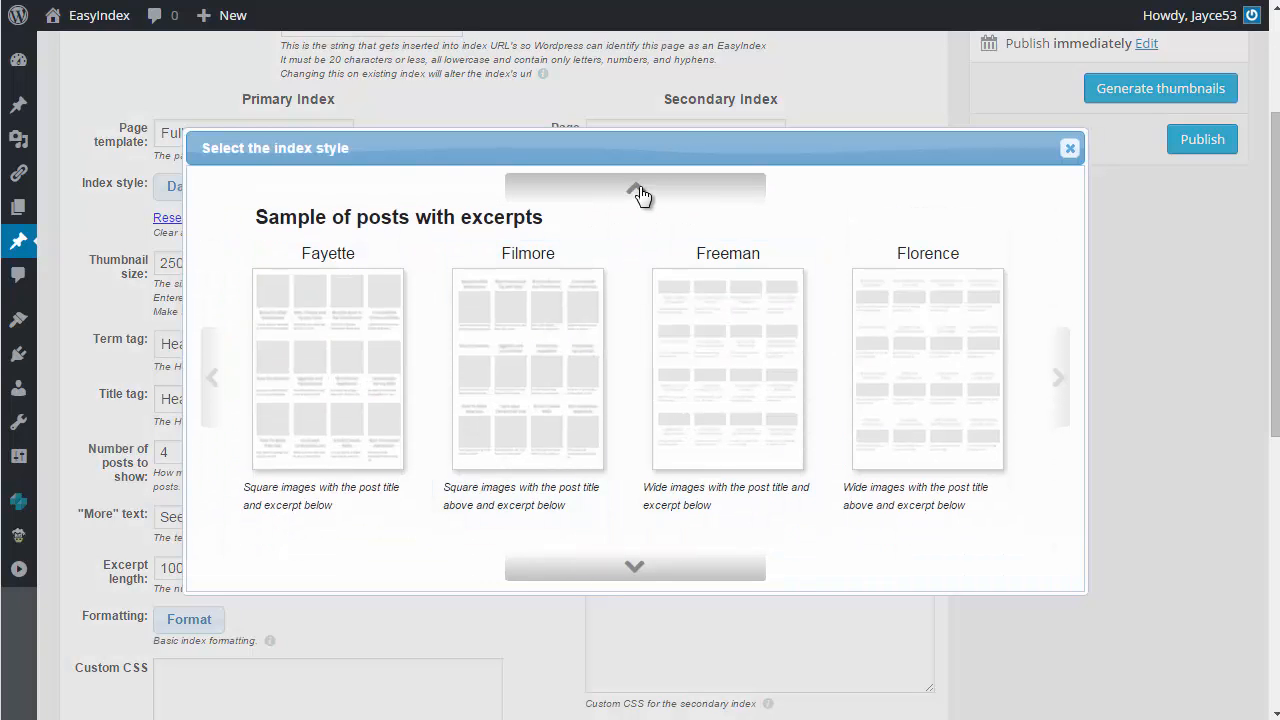
click(639, 186)
click(375, 349)
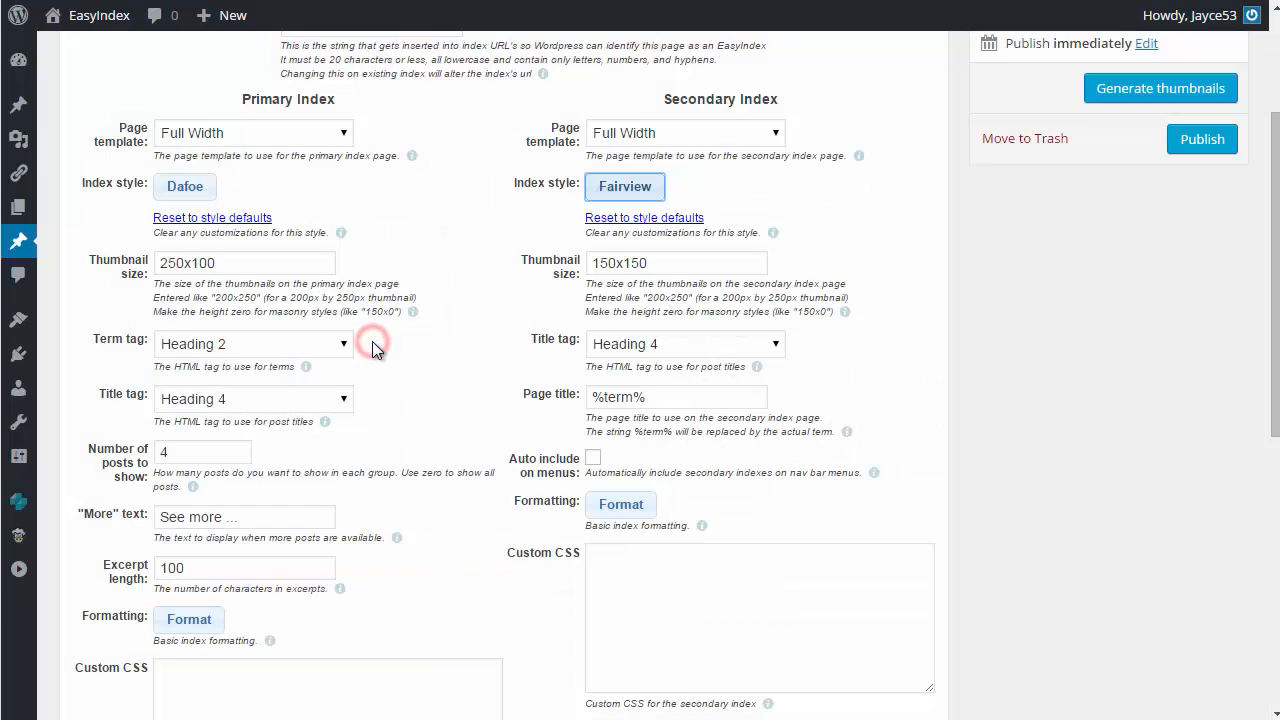
Step: Review the secondary index's thumbnail size, title tag options and page title
click(705, 268)
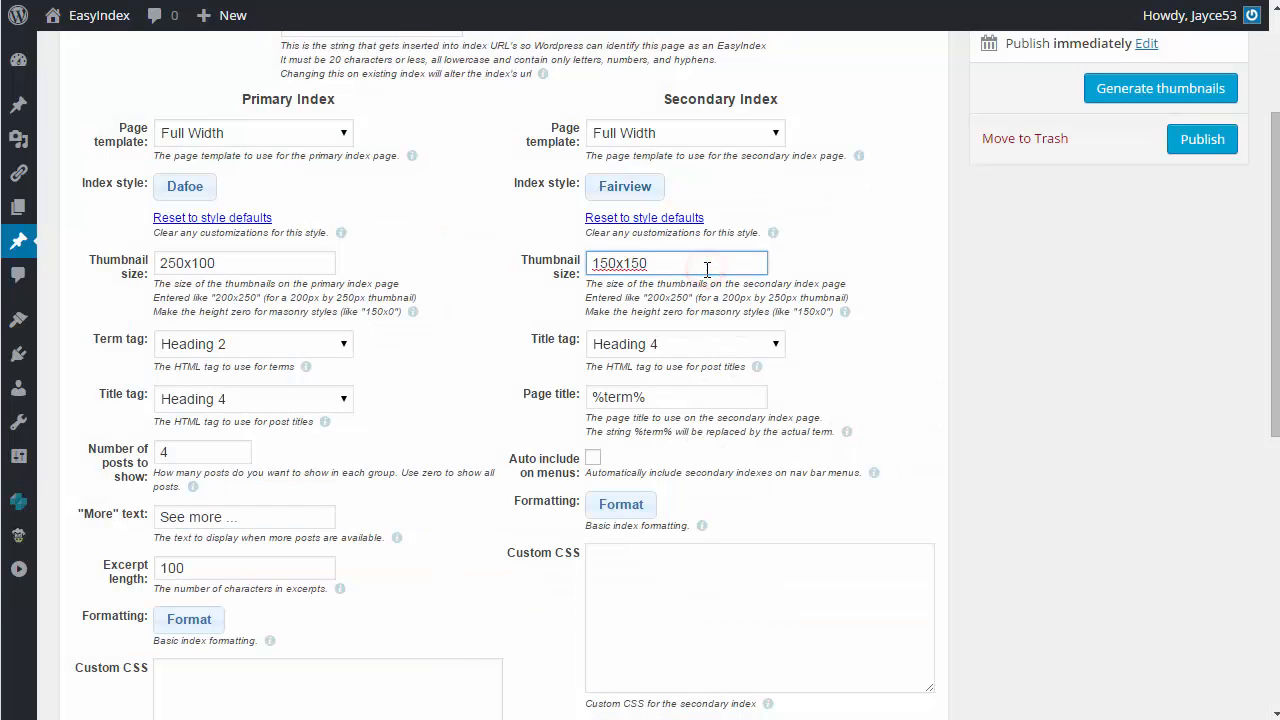
click(760, 344)
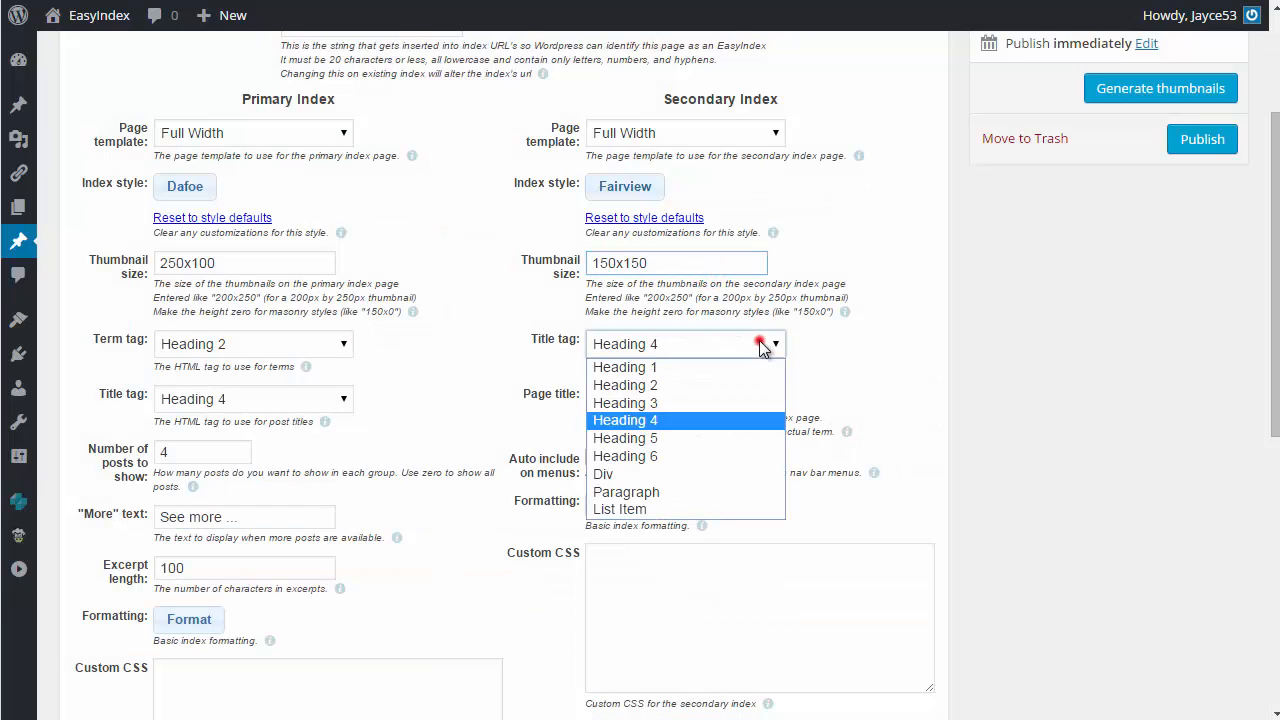
click(761, 345)
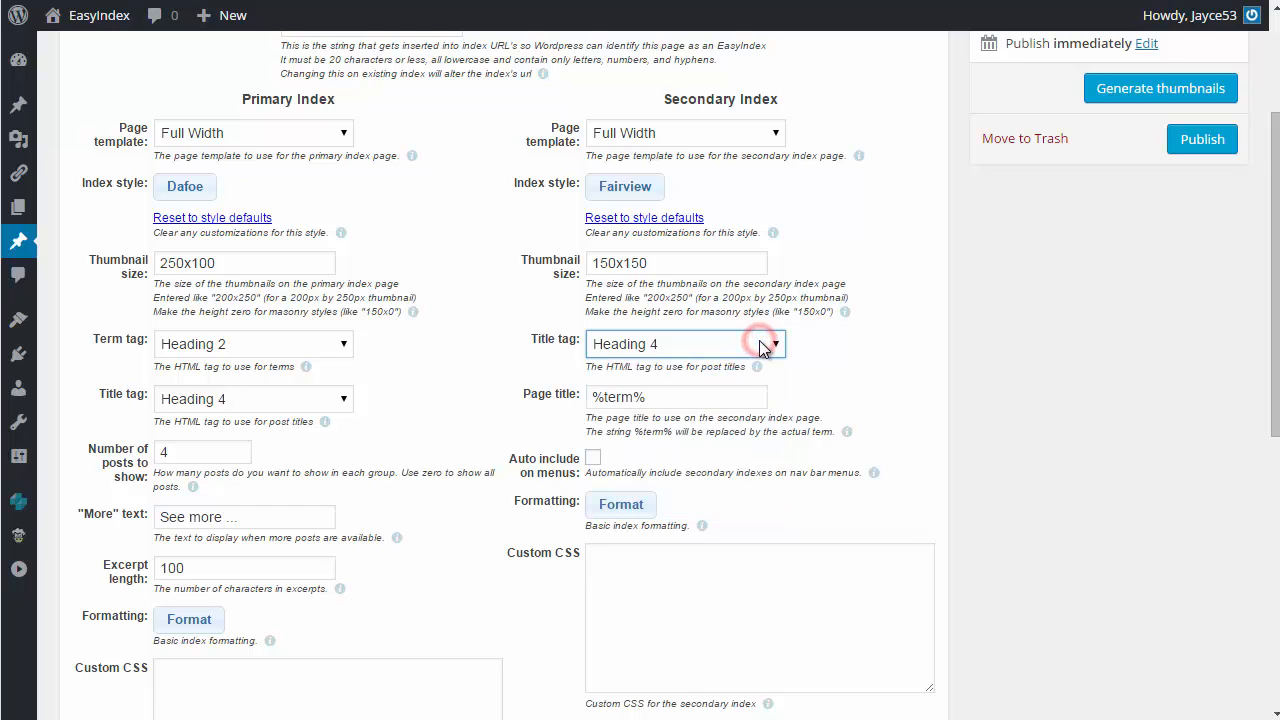
click(725, 397)
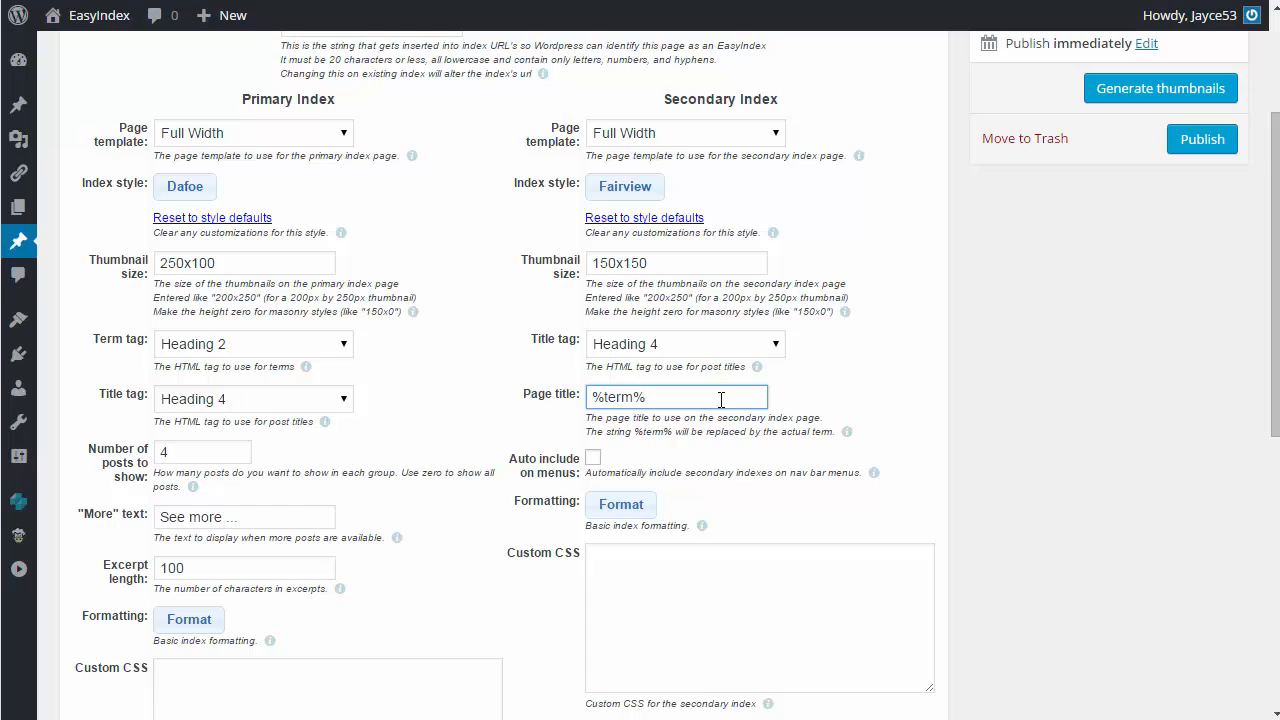
Step: Enable automatic inclusion of secondary indexes on menus and check the secondary index's formatting options without changing them
click(591, 457)
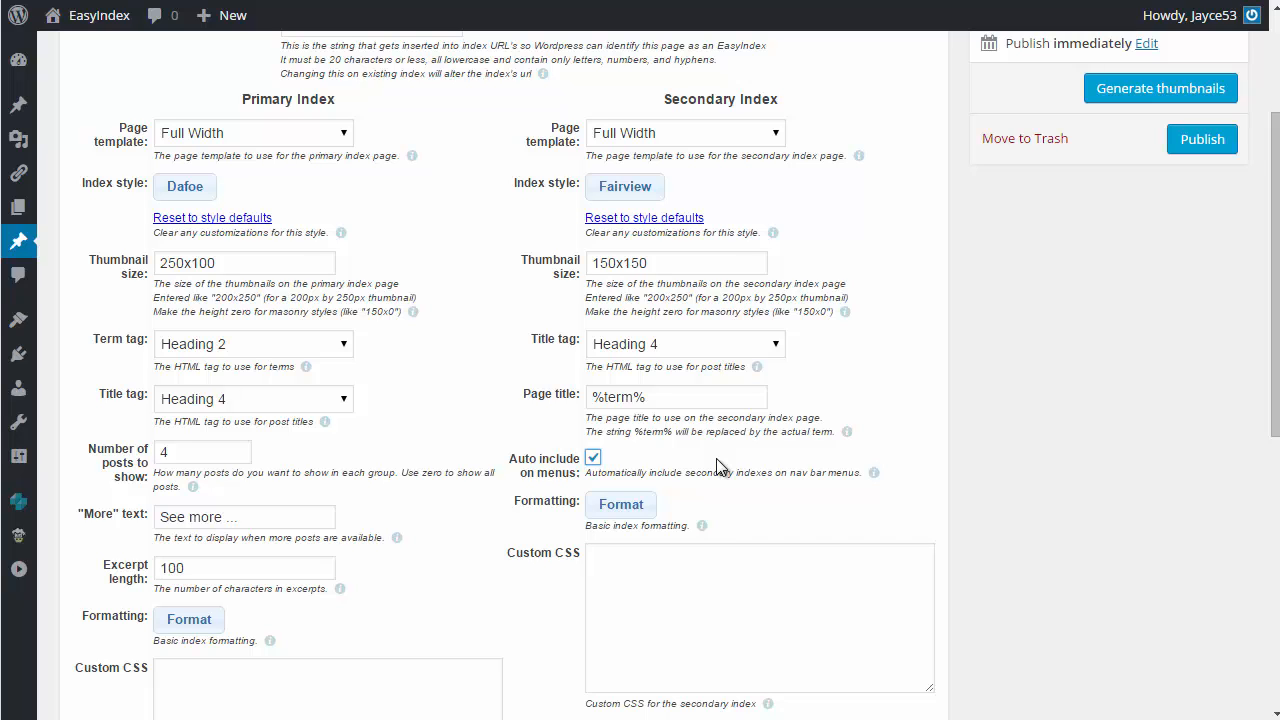
click(621, 505)
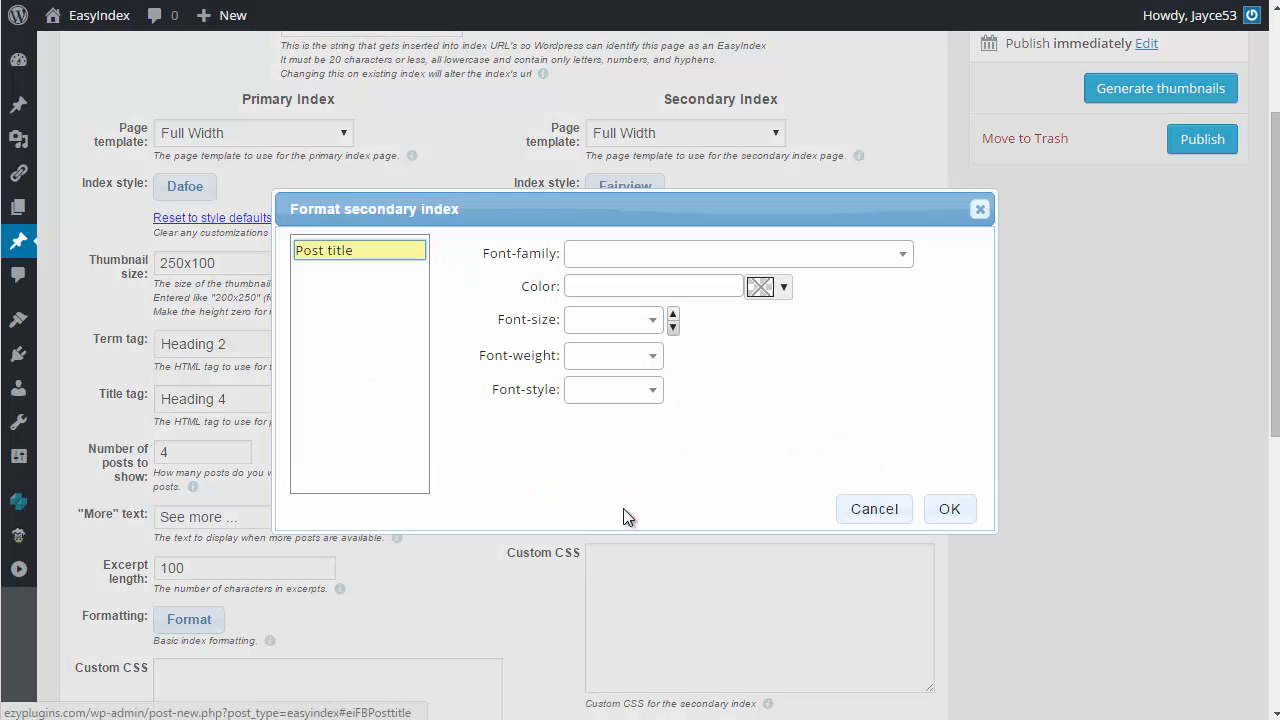
click(852, 505)
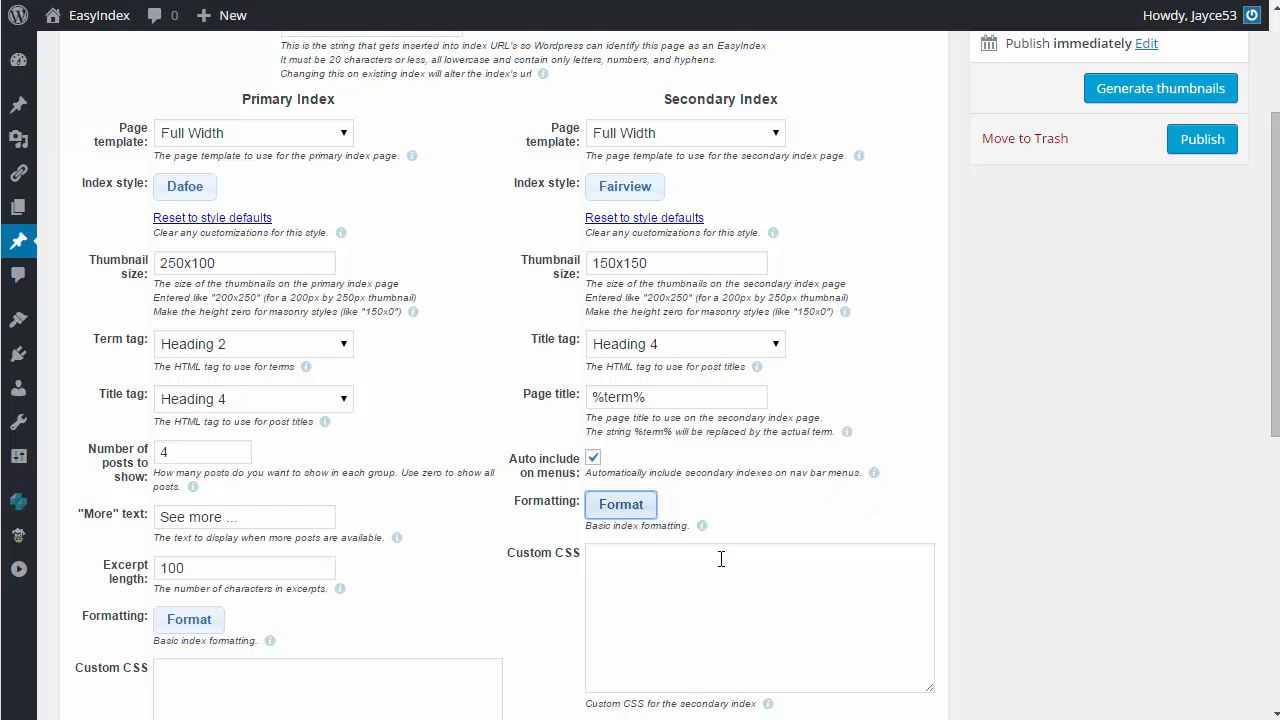
Step: Generate thumbnails for the index's chosen styles and sizes without regenerating existing ones, leaving the secondary index's custom CSS empty
click(721, 559)
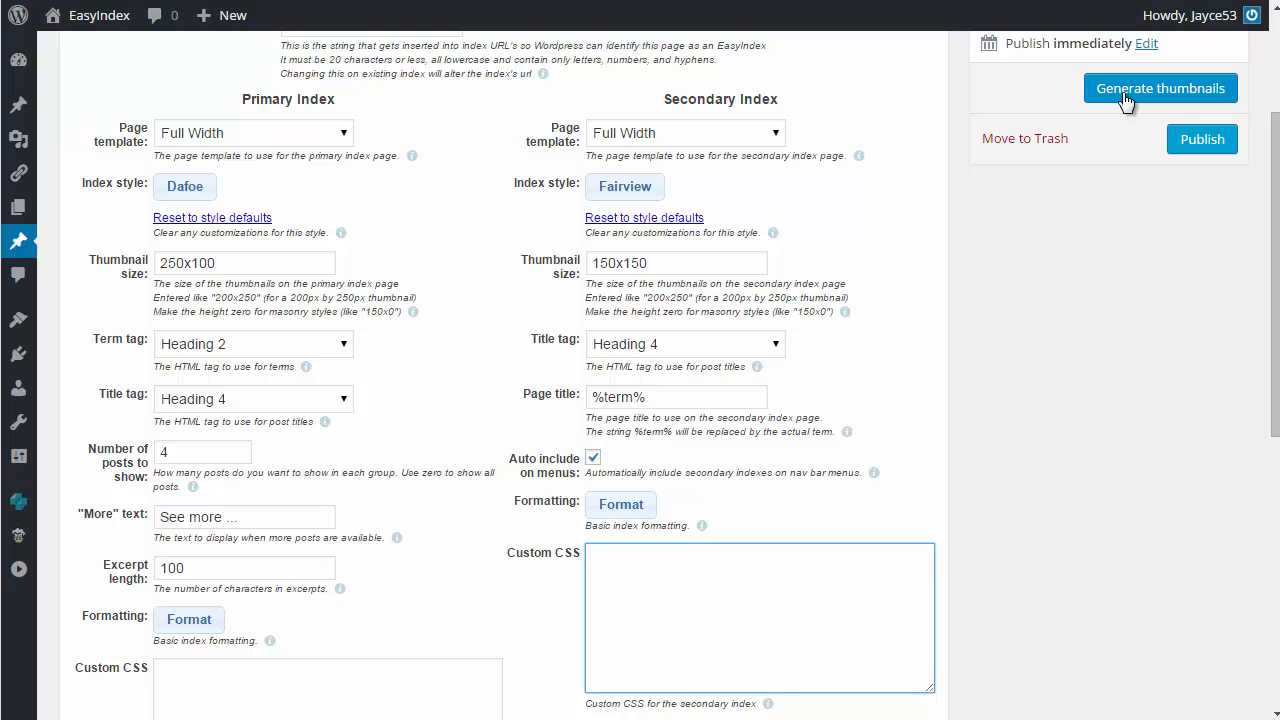
click(1124, 94)
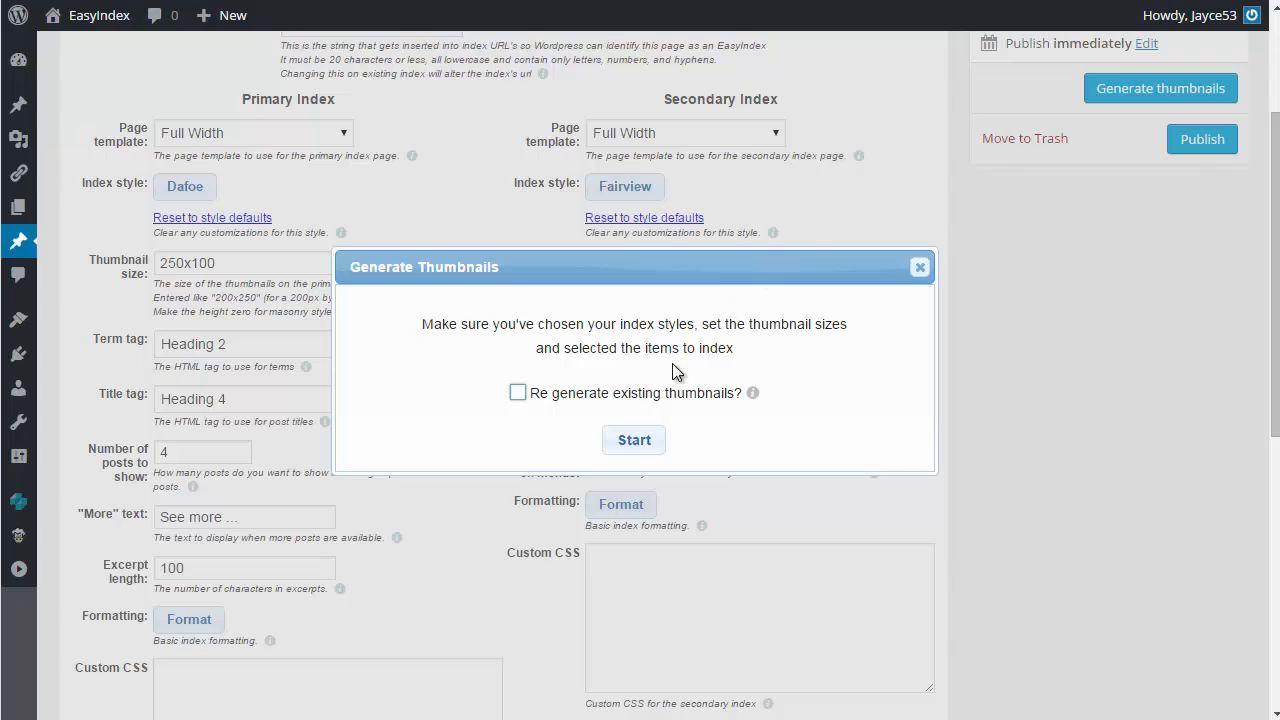
click(627, 440)
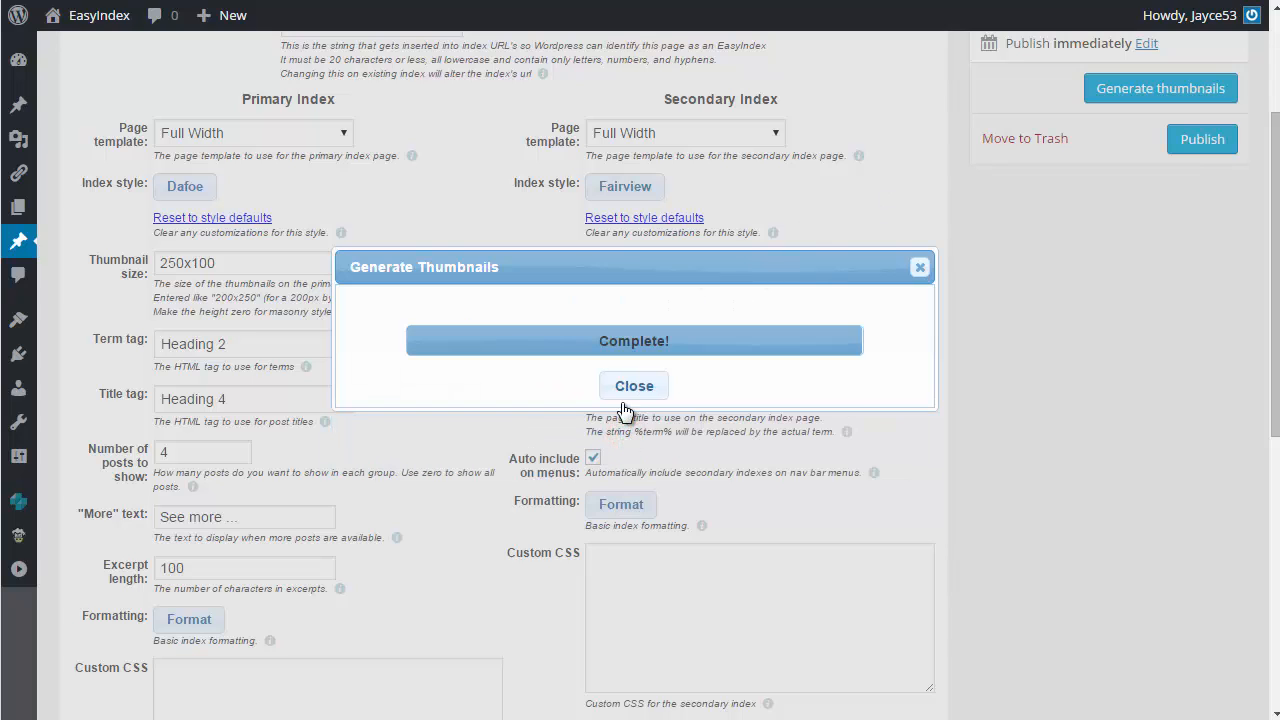
click(632, 388)
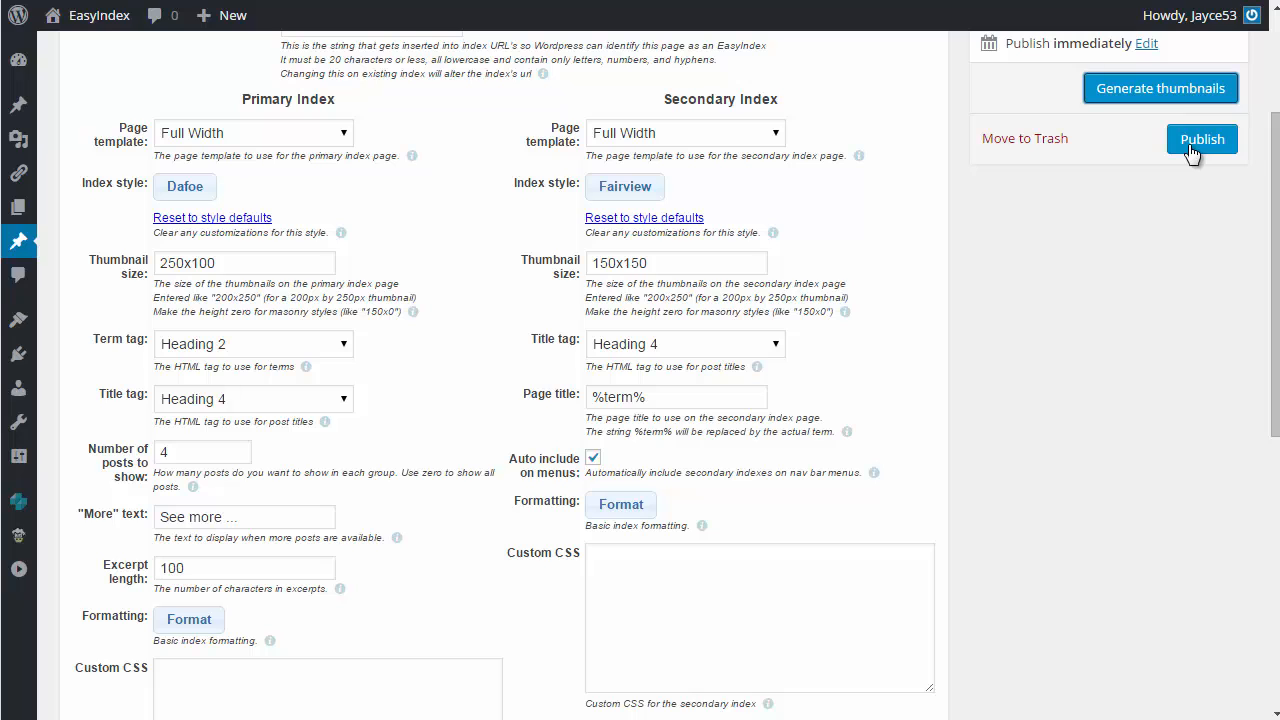
Step: Publish the Selected Cuisines index and view it on the site, following its American heading to the secondary index
click(1190, 147)
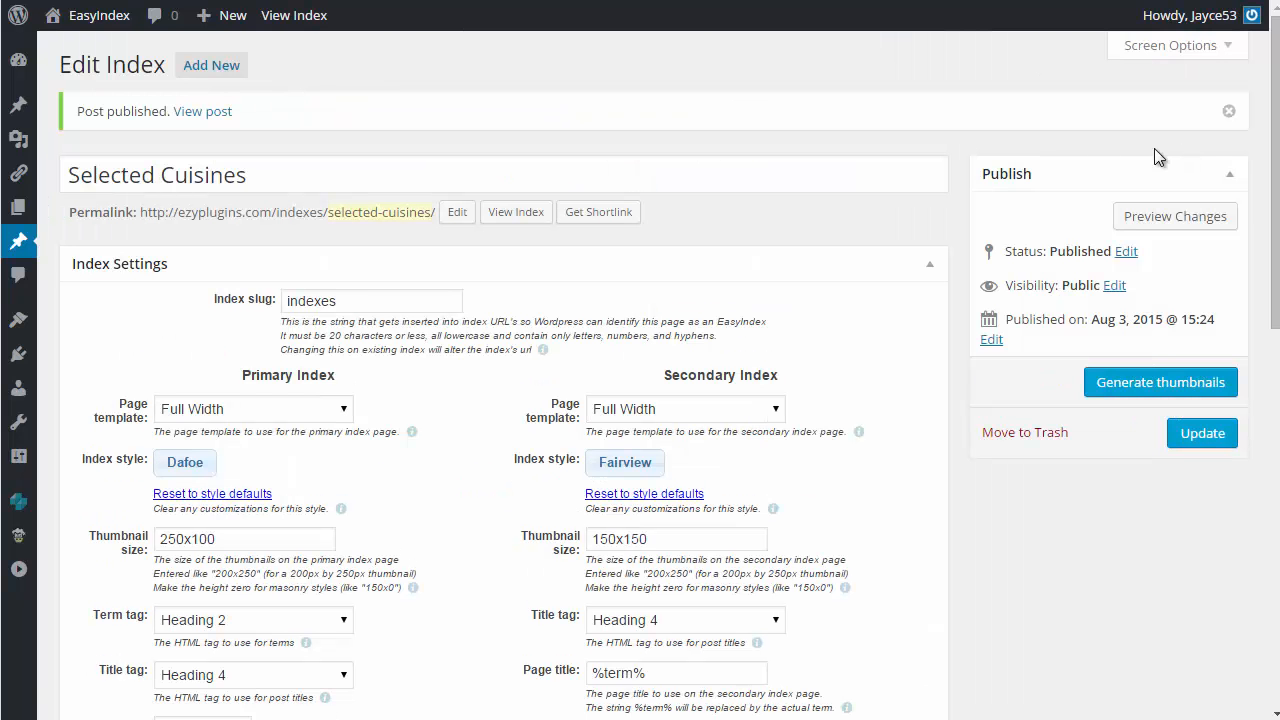
click(514, 218)
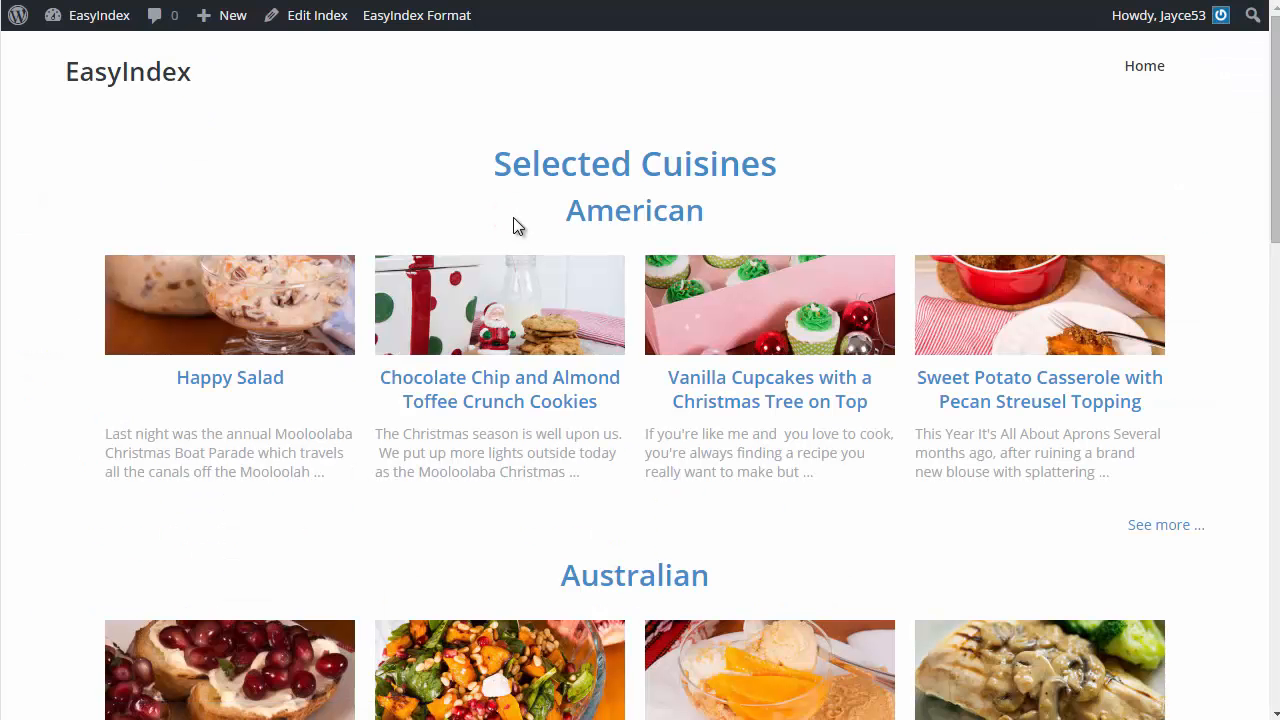
click(637, 218)
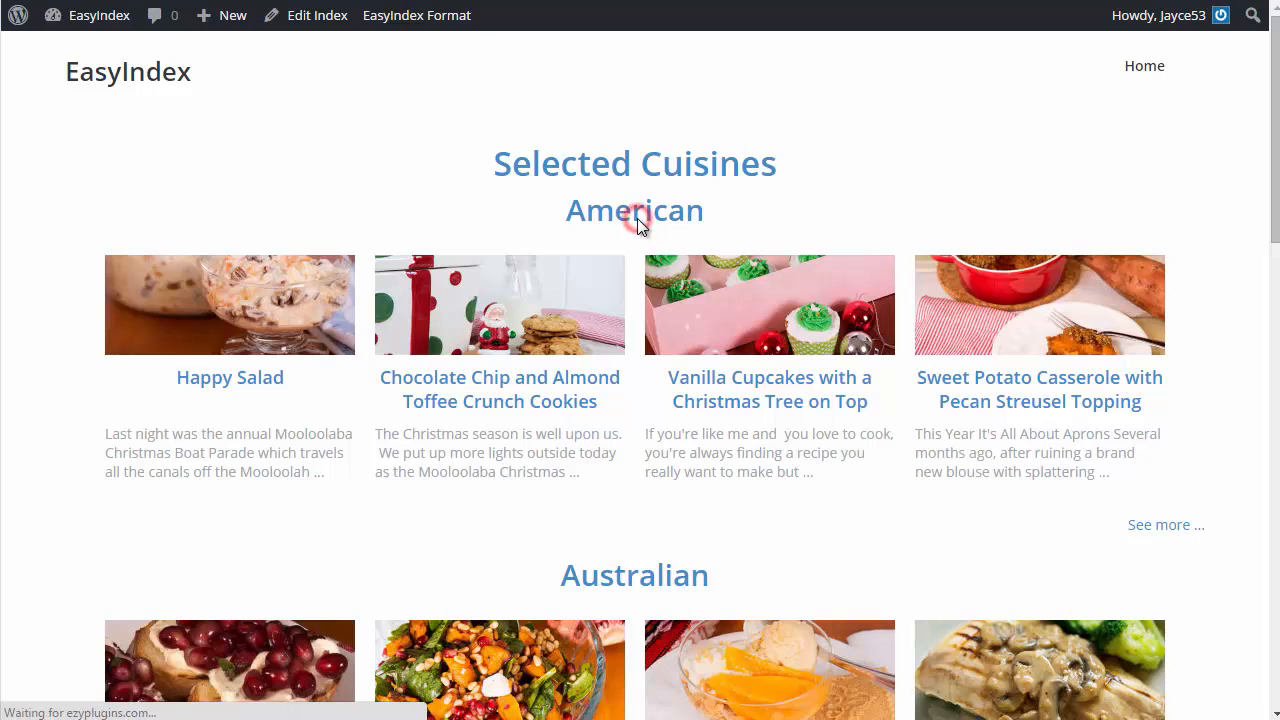